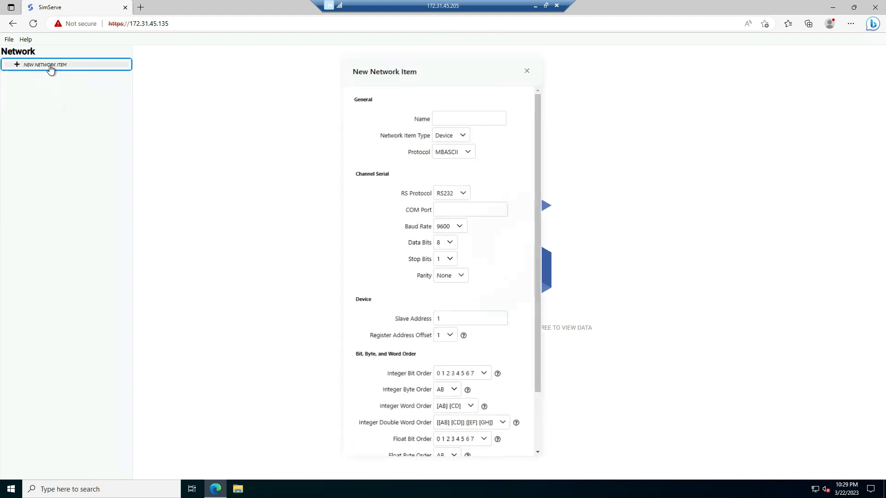
Name the new network item Device01 and set its protocol to MBTCP.
{"action": "left_click", "coordinate": [443, 115]}
{"action": "type", "text": "Device01"}
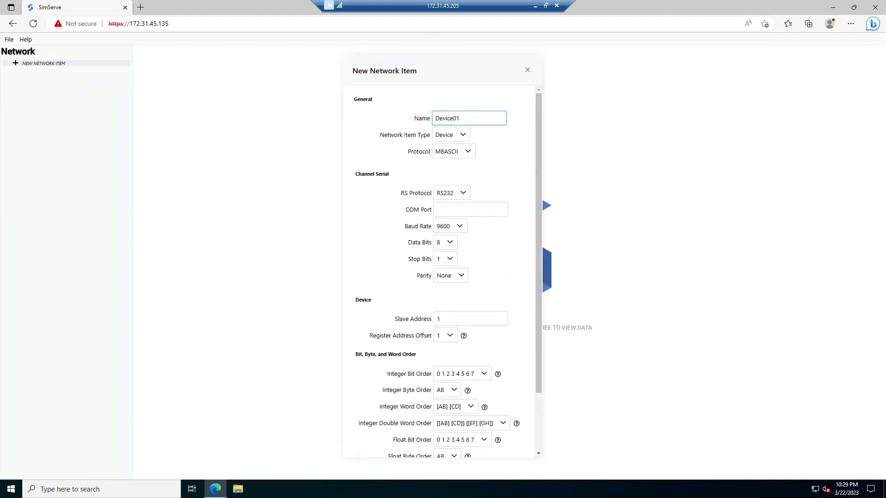
{"action": "left_click", "coordinate": [462, 154]}
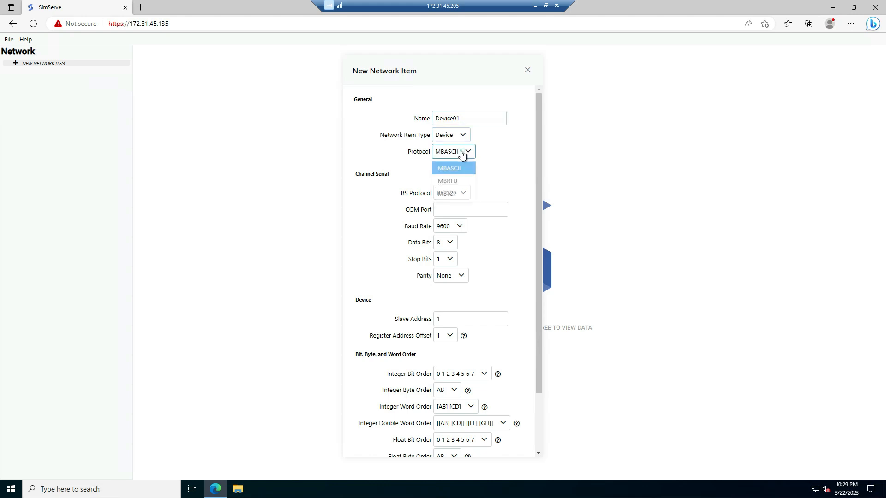
{"action": "left_click", "coordinate": [460, 197]}
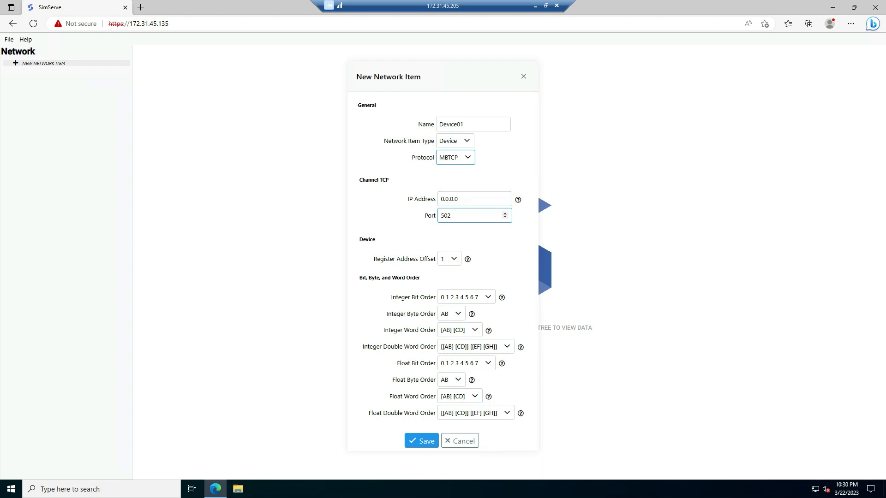
Set the integer bit order to 7 6 5 4 3 2 1 0, word order to [CD] [AB], double word order to [[GH] [EF]] [[CD] [AB]].
{"action": "left_click", "coordinate": [460, 299]}
{"action": "left_click", "coordinate": [461, 312]}
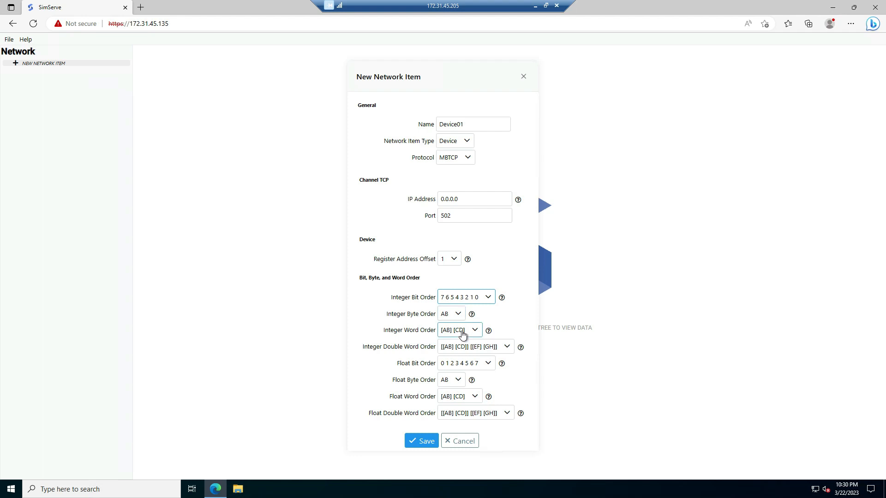
{"action": "left_click", "coordinate": [463, 334]}
{"action": "left_click", "coordinate": [462, 352]}
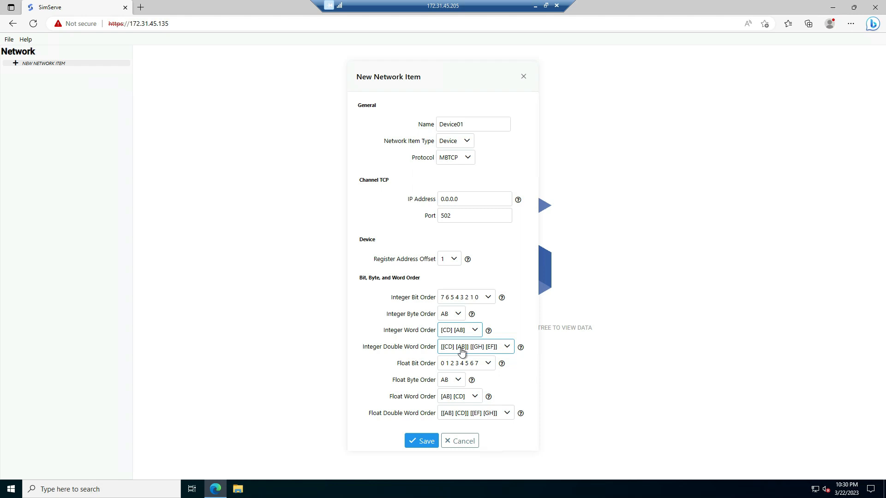
{"action": "left_click", "coordinate": [461, 352]}
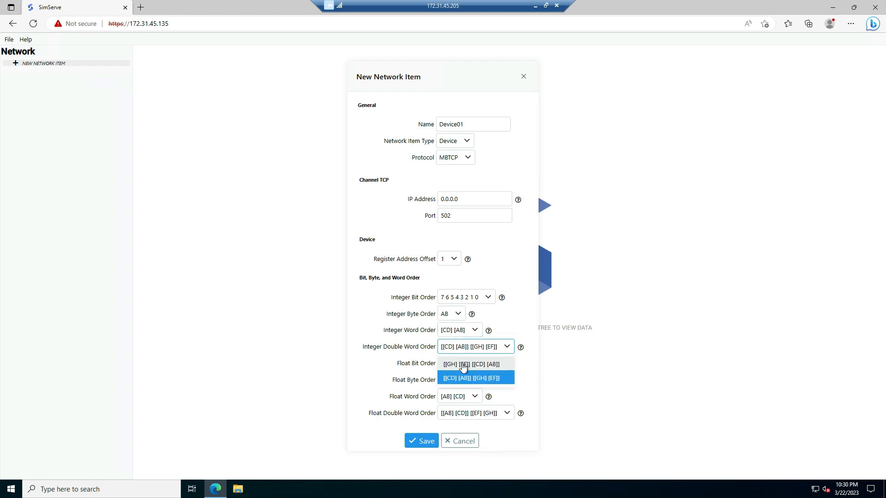
{"action": "left_click", "coordinate": [463, 365]}
Set the float bit order to 7 6 5 4 3 2 1 0, word order to [CD] [AB], double word order to [[GH] [EF]] [[CD] [AB]].
{"action": "left_click", "coordinate": [463, 367]}
{"action": "left_click", "coordinate": [465, 377]}
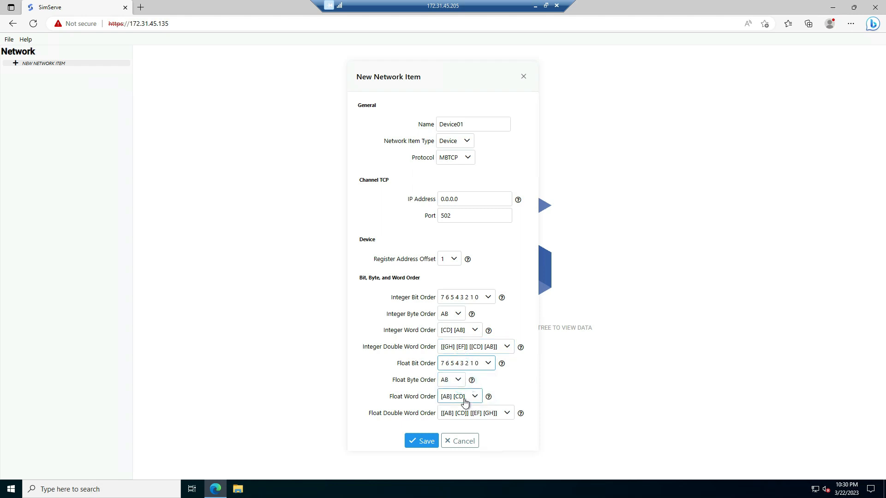
{"action": "left_click", "coordinate": [464, 403]}
{"action": "left_click", "coordinate": [464, 421]}
{"action": "left_click", "coordinate": [468, 415]}
{"action": "left_click", "coordinate": [467, 439]}
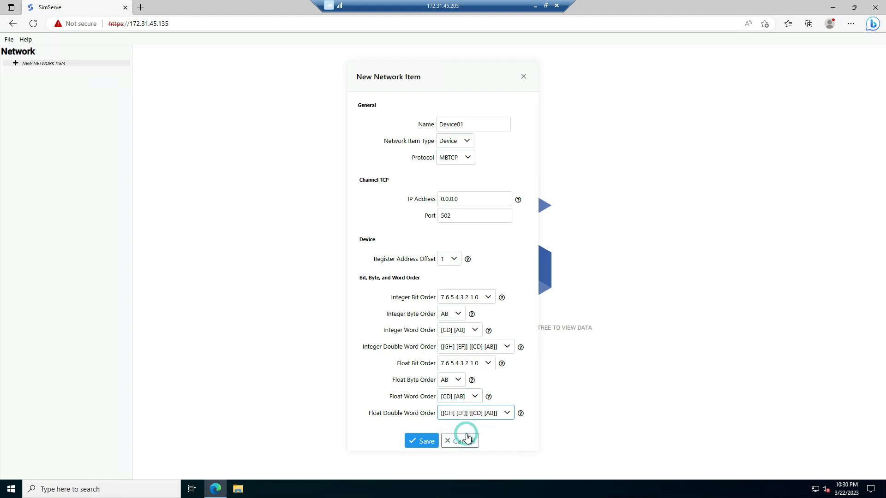
Save the new network item and open the data view of Device01.
{"action": "left_click", "coordinate": [425, 441]}
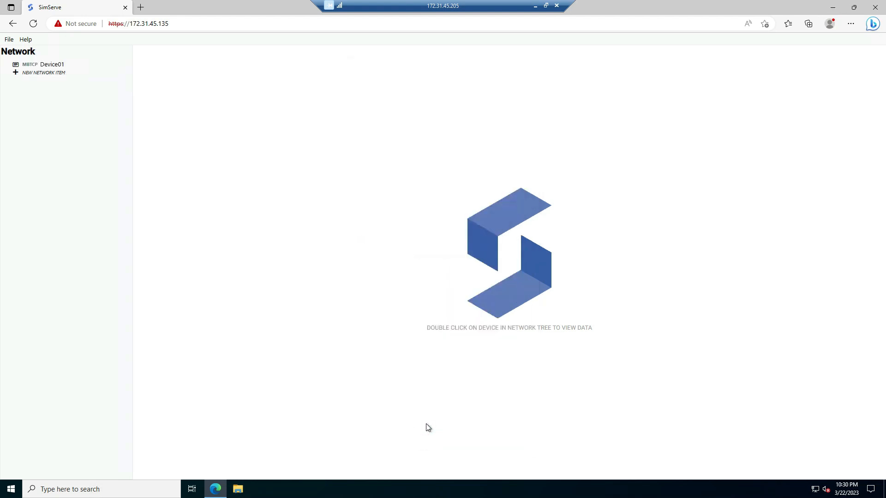
{"action": "double_click", "coordinate": [52, 64]}
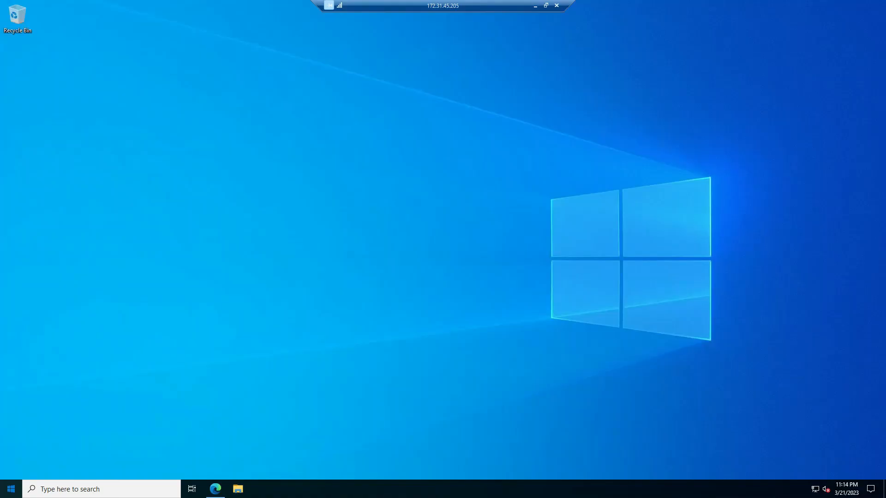
Launch VTScada from Windows and start the ModbusDemo application.
{"action": "left_click", "coordinate": [11, 489]}
{"action": "left_click", "coordinate": [44, 329]}
{"action": "left_click", "coordinate": [58, 346]}
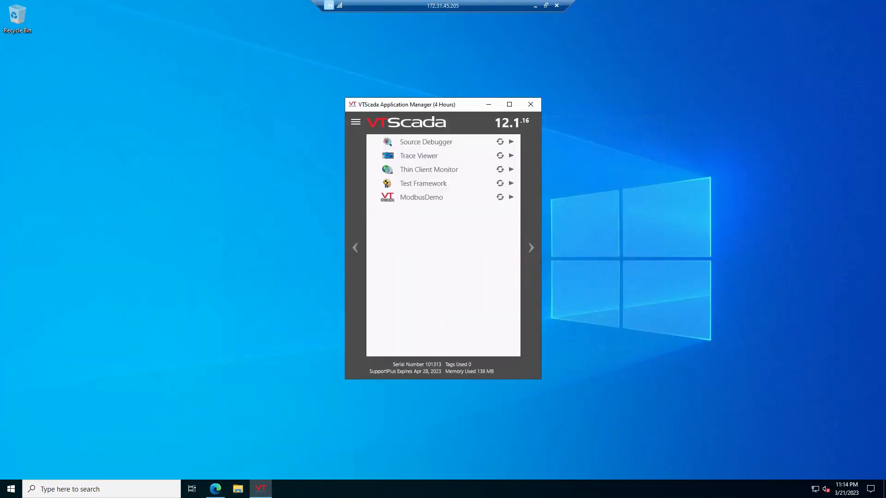
{"action": "left_click", "coordinate": [432, 197]}
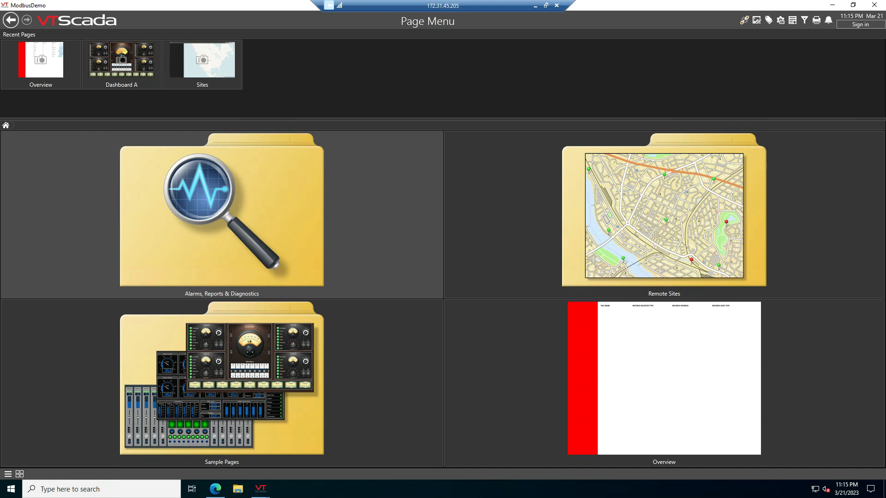
{"action": "left_click", "coordinate": [399, 100]}
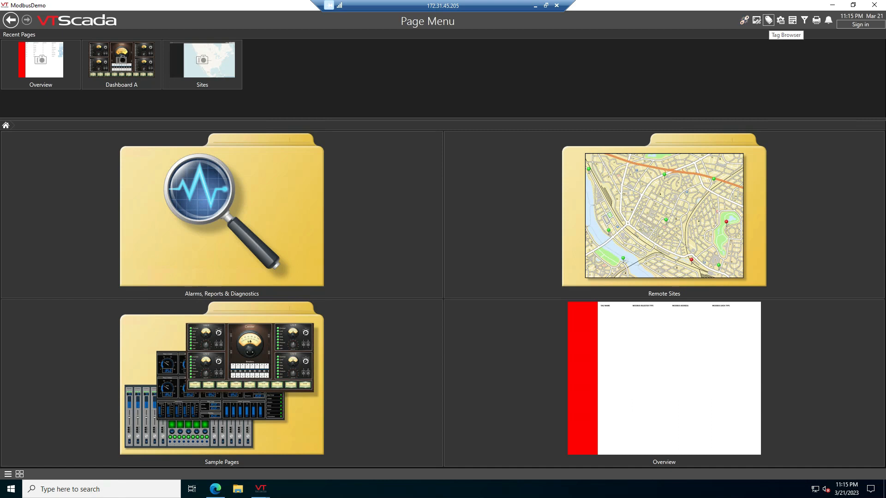
Open the Tag Browser and create a new child tag of the Context container type under the root.
{"action": "left_click", "coordinate": [768, 21]}
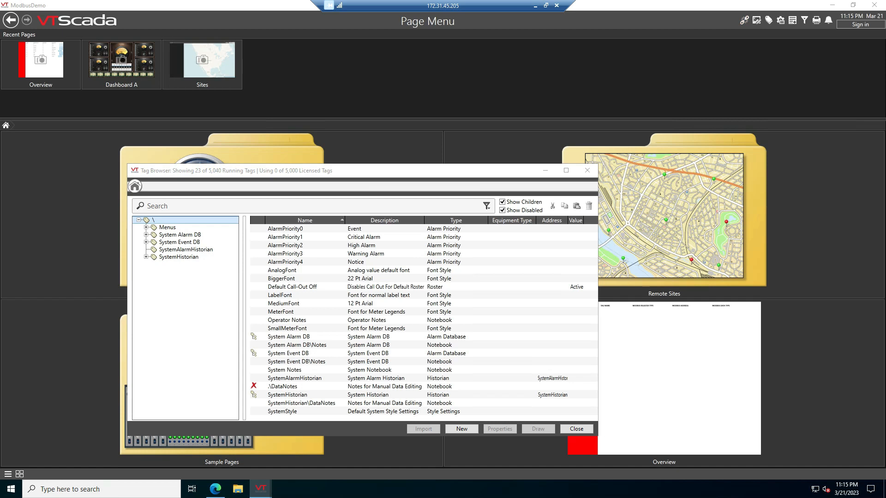
{"action": "right_click", "coordinate": [197, 220]}
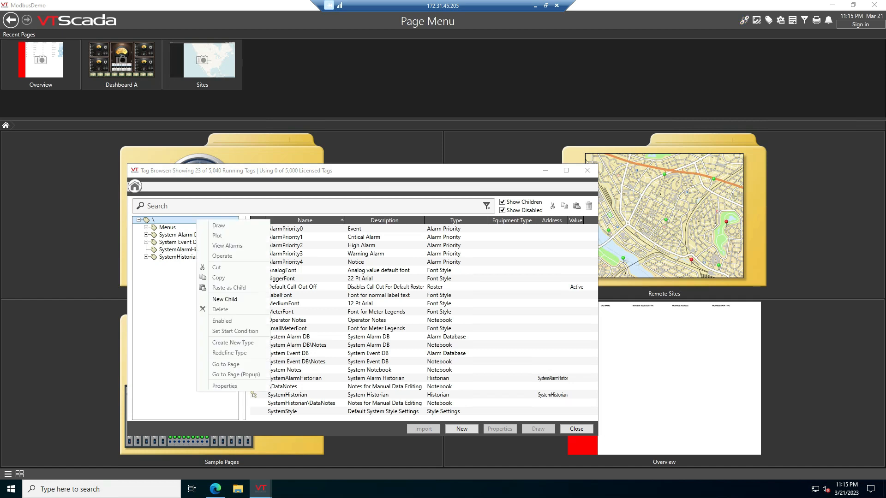
{"action": "left_click", "coordinate": [225, 299]}
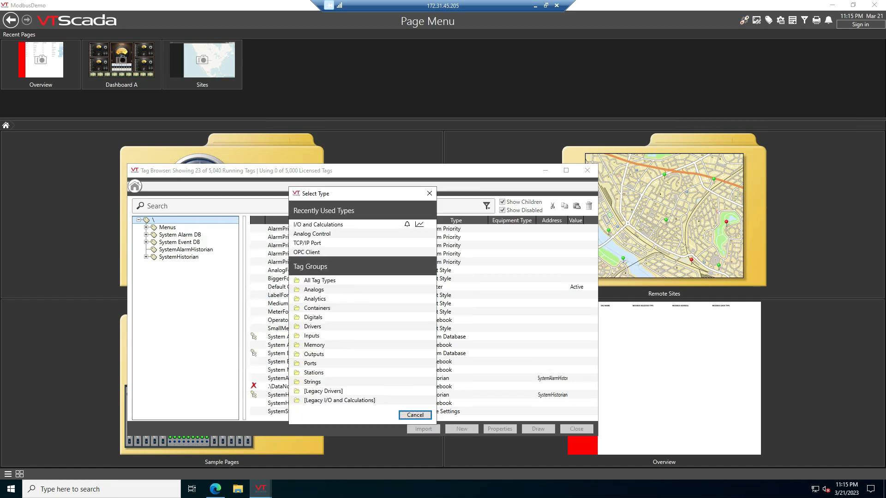
{"action": "left_click", "coordinate": [332, 307]}
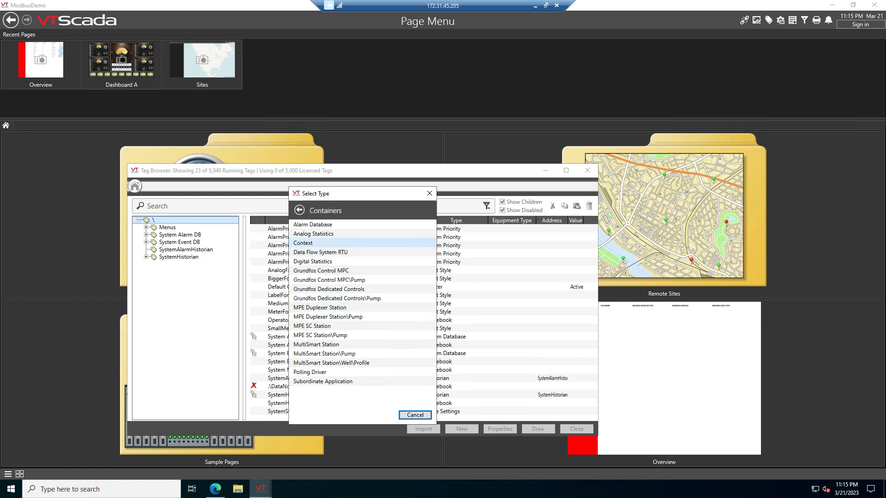
{"action": "left_click", "coordinate": [323, 242]}
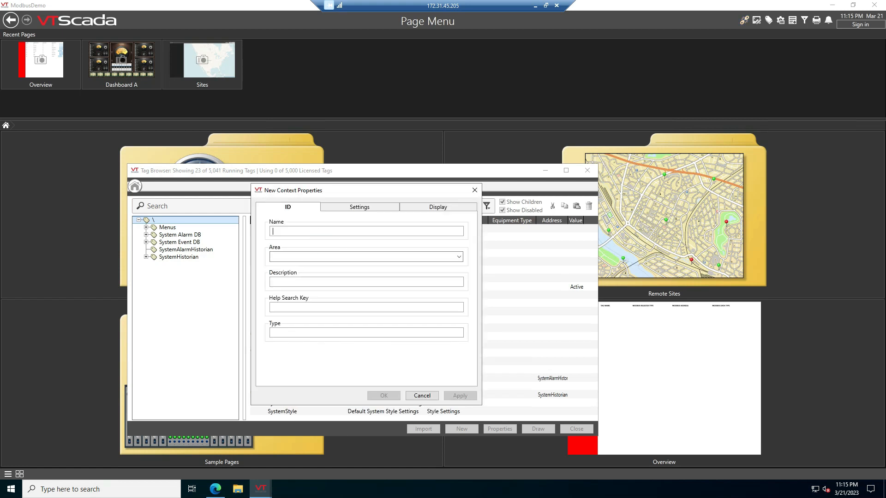
Name the context SimServe, with area "Communications Testing" and description "Container of tags for testing Modbus communications", and save it.
{"action": "type", "text": "SimServe"}
{"action": "key", "text": "Tab"}
{"action": "type", "text": "Communications Testing"}
{"action": "key", "text": "Tab"}
{"action": "type", "text": "Container of tags for testing Modbus communications"}
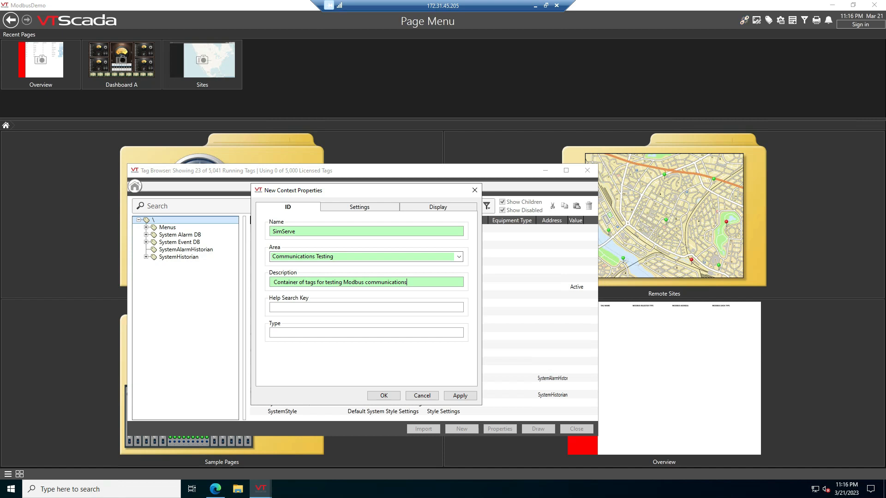
{"action": "key", "text": "Return"}
Add a TCP/IP Port tag under SimServe, named Port and described as "SimServe Modbus TCP/IP Port".
{"action": "left_click", "coordinate": [171, 234]}
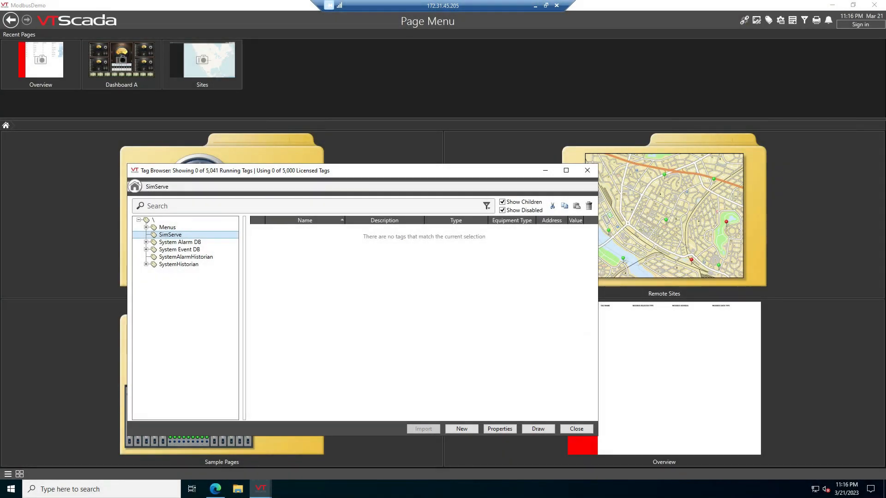
{"action": "right_click", "coordinate": [178, 234]}
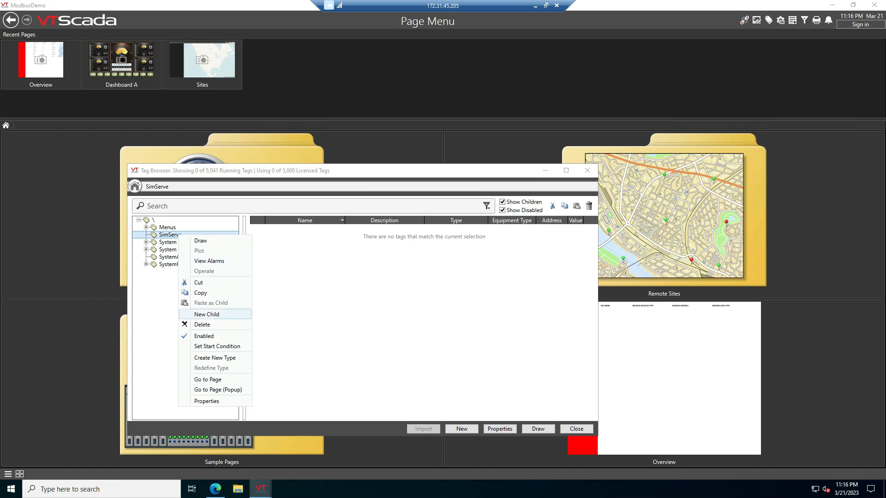
{"action": "left_click", "coordinate": [217, 315]}
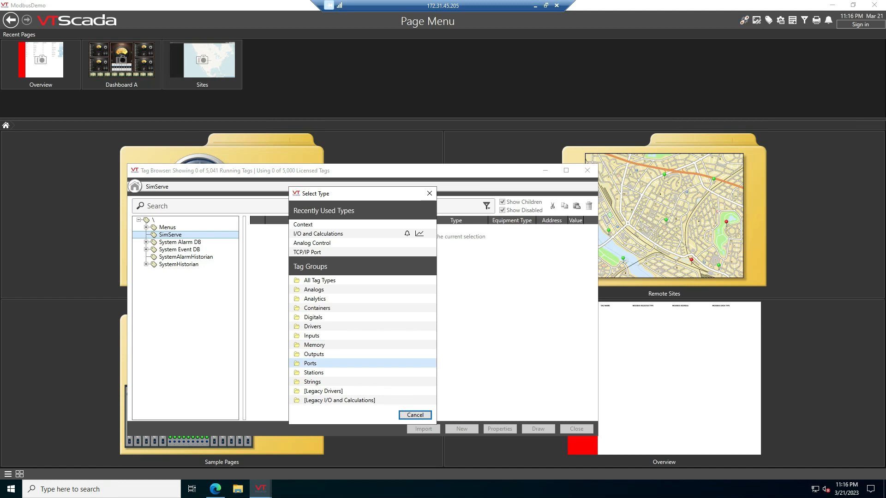
{"action": "left_click", "coordinate": [317, 365]}
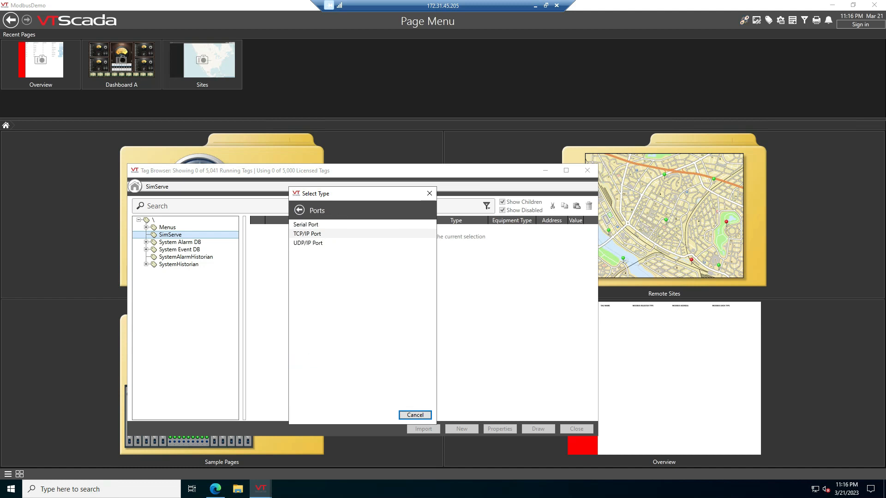
{"action": "left_click", "coordinate": [307, 234]}
{"action": "left_click", "coordinate": [308, 233]}
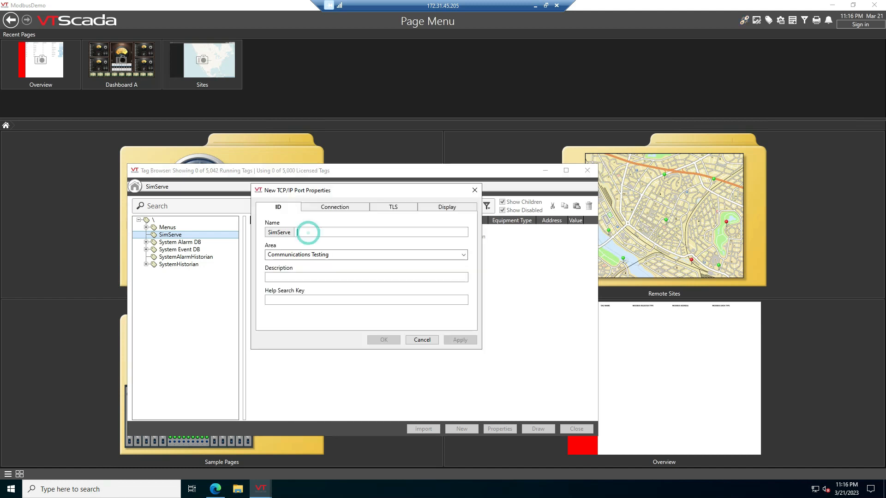
{"action": "type", "text": "Port"}
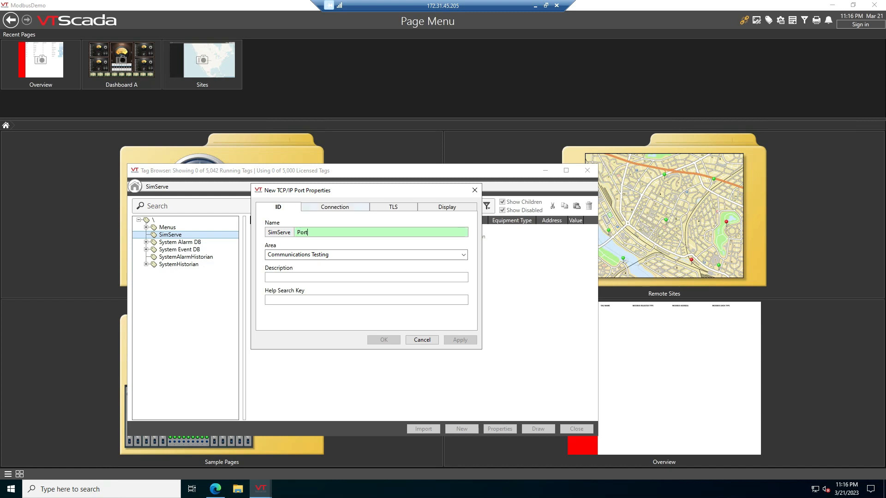
{"action": "left_click", "coordinate": [305, 278]}
{"action": "type", "text": "SimServe Modbus TCP/IP Port"}
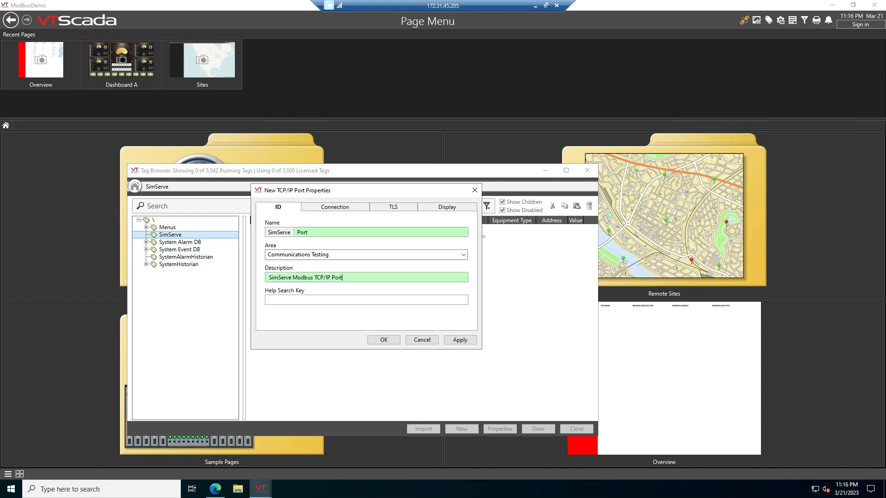
Set the port tag's TCP/IP address to 172.31.45.135 and port number to 502, and save the tag.
{"action": "left_click", "coordinate": [328, 207]}
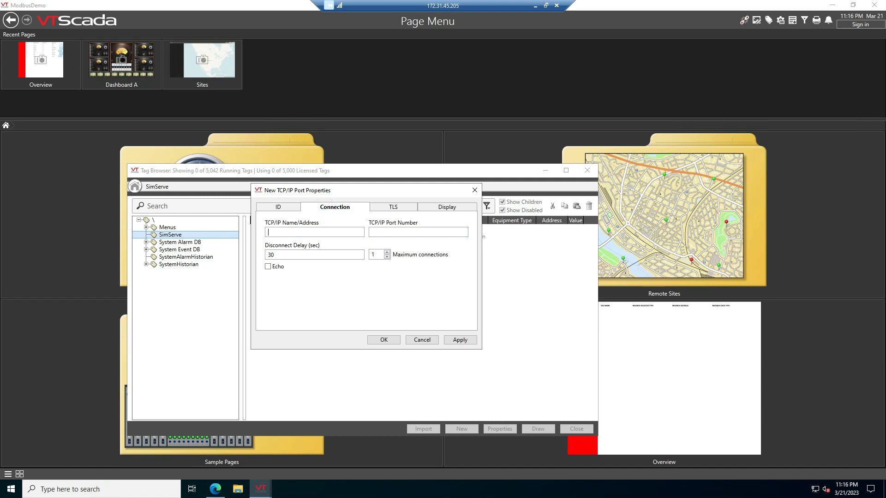
{"action": "type", "text": "172"}
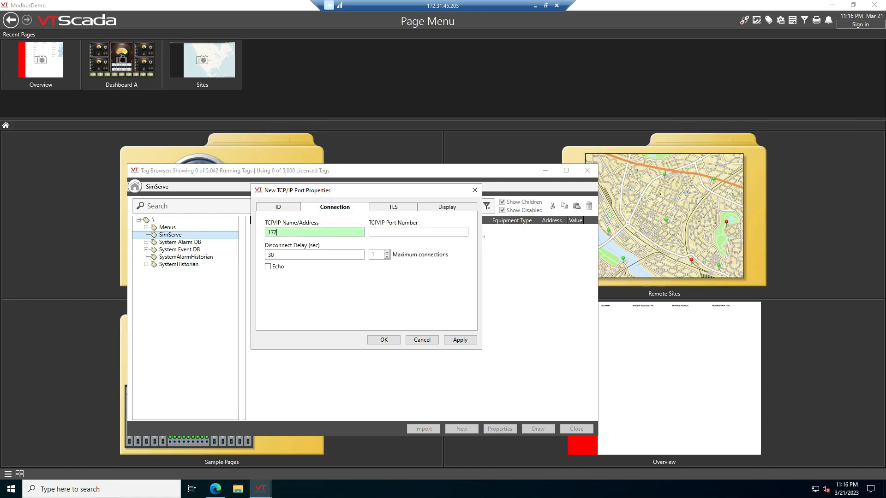
{"action": "type", "text": ".31.45.135"}
{"action": "left_click", "coordinate": [400, 230]}
{"action": "type", "text": "502"}
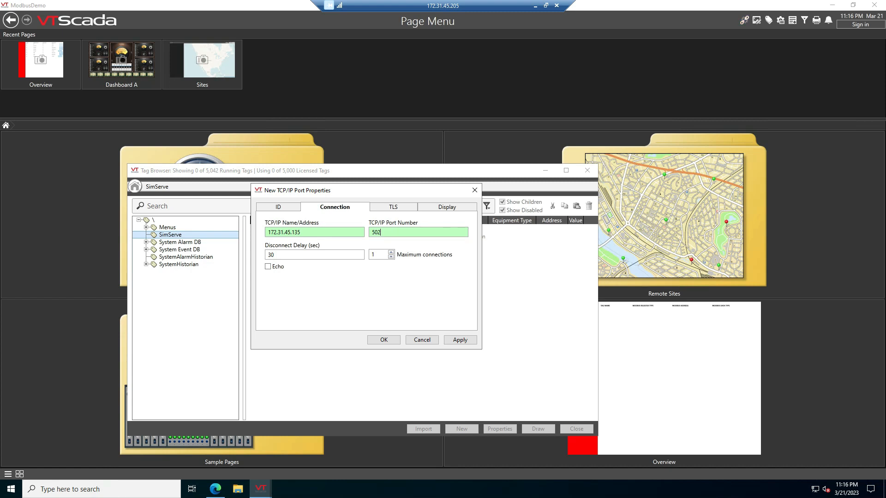
{"action": "left_click", "coordinate": [384, 340]}
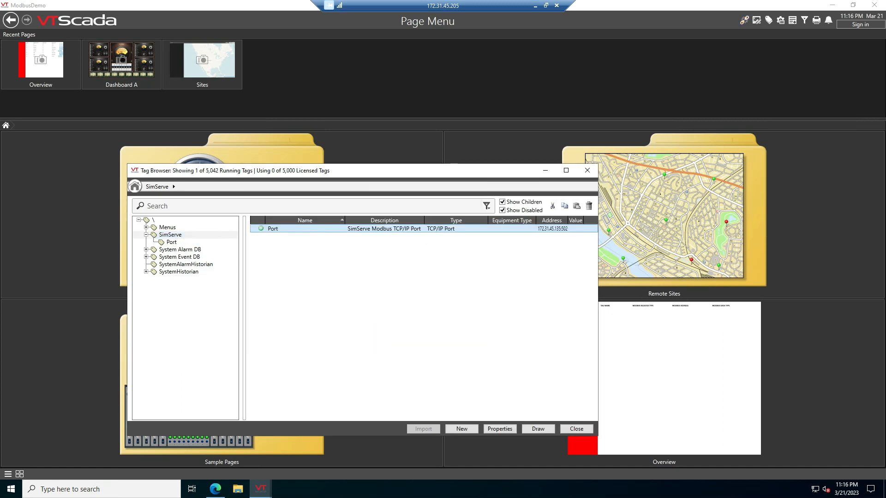
Add a Modbus Compatible Device driver tag under SimServe, named Channel and described as "Modbus TCP/IP Communications Channel".
{"action": "right_click", "coordinate": [175, 235]}
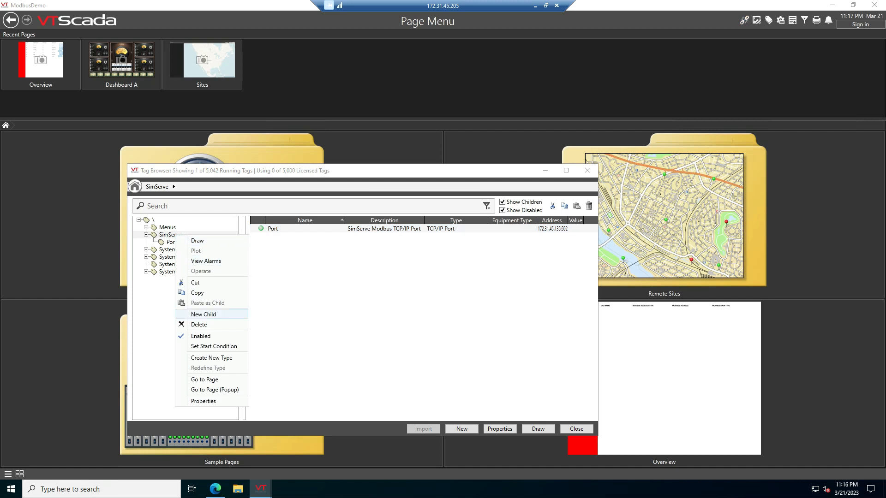
{"action": "left_click", "coordinate": [208, 314]}
{"action": "left_click", "coordinate": [318, 326]}
{"action": "scroll", "coordinate": [318, 325], "scroll_direction": "down", "scroll_amount": 3}
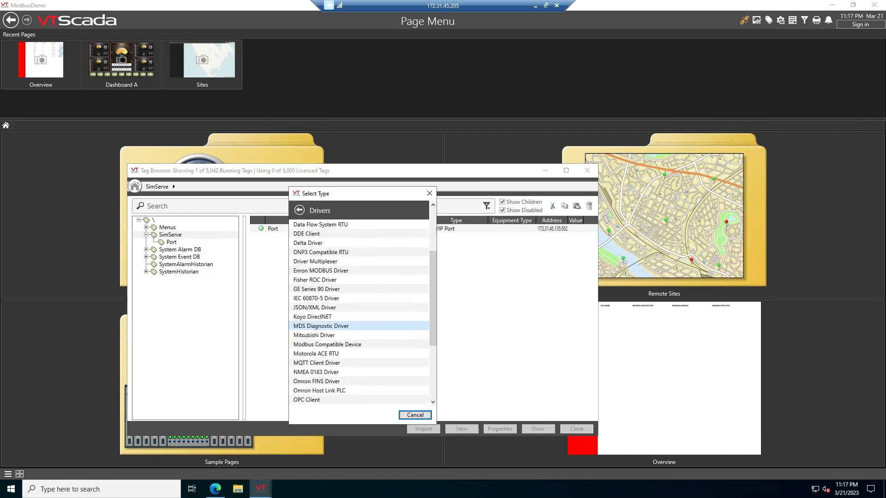
{"action": "left_click", "coordinate": [327, 344]}
{"action": "type", "text": "Channel"}
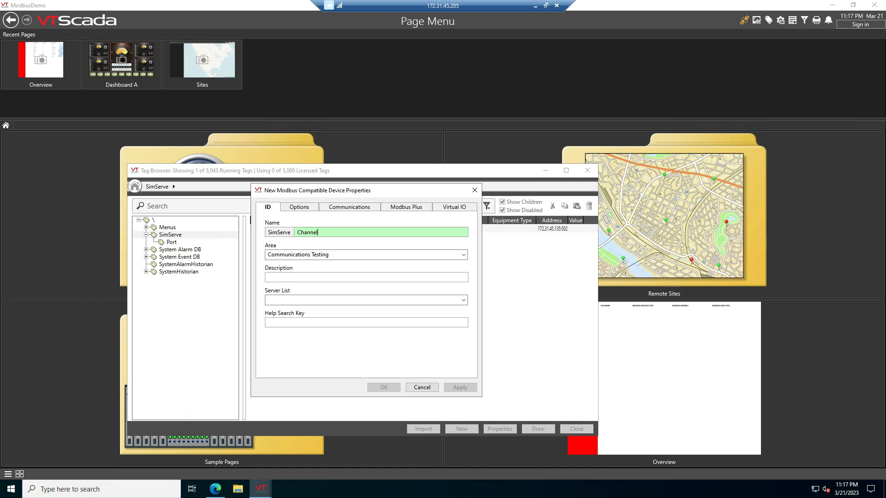
{"action": "key", "text": "Tab"}
{"action": "type", "text": "Modbus TCP/IP Communications Channel"}
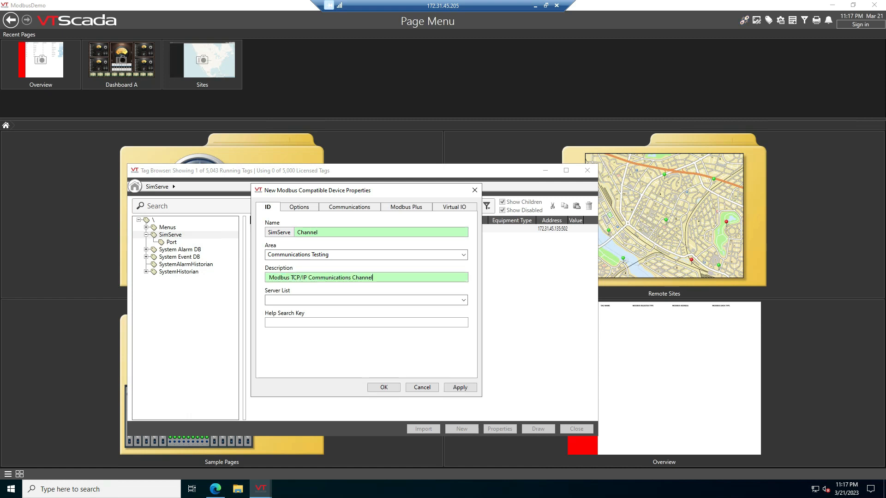
Set the Channel driver to Open Modbus TCP, assign SimServe\Port as its port, and save the tag.
{"action": "left_click", "coordinate": [294, 207]}
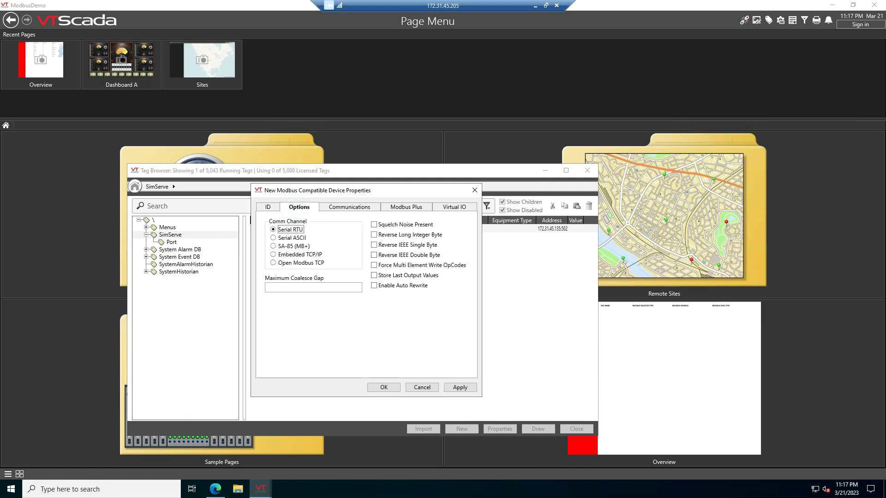
{"action": "left_click", "coordinate": [273, 262]}
{"action": "left_click", "coordinate": [350, 207]}
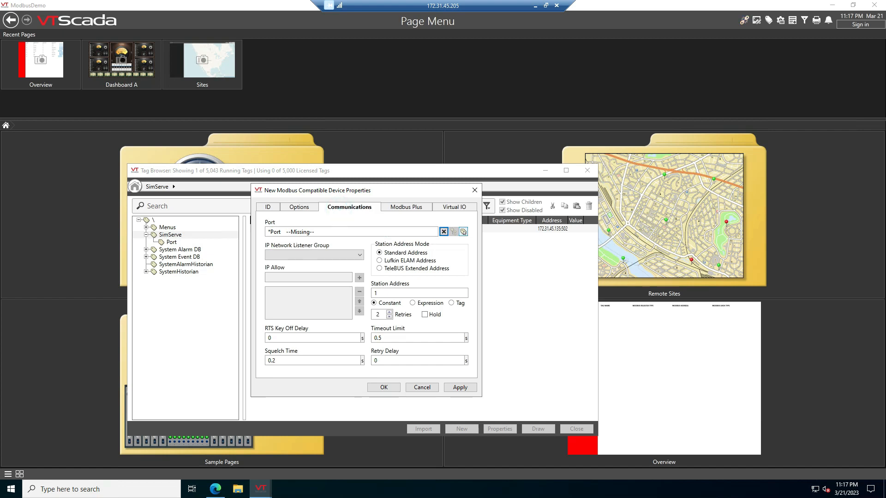
{"action": "left_click", "coordinate": [463, 231]}
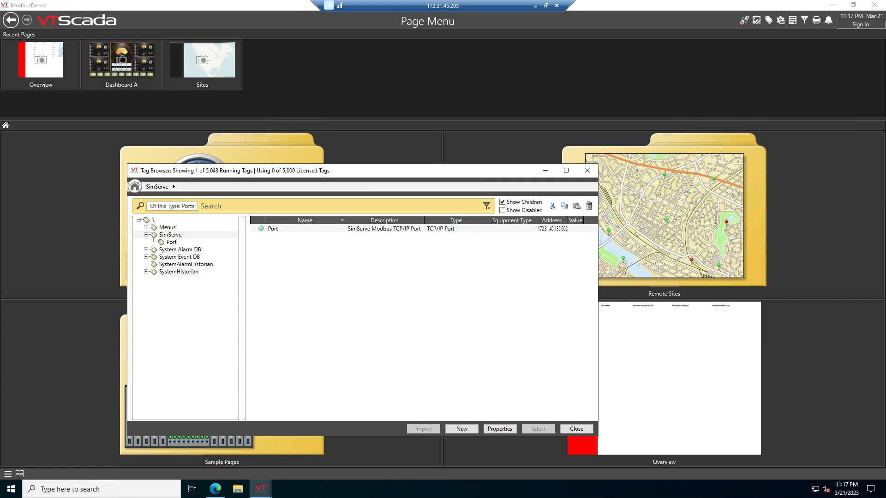
{"action": "left_click", "coordinate": [306, 228]}
{"action": "left_click", "coordinate": [538, 428]}
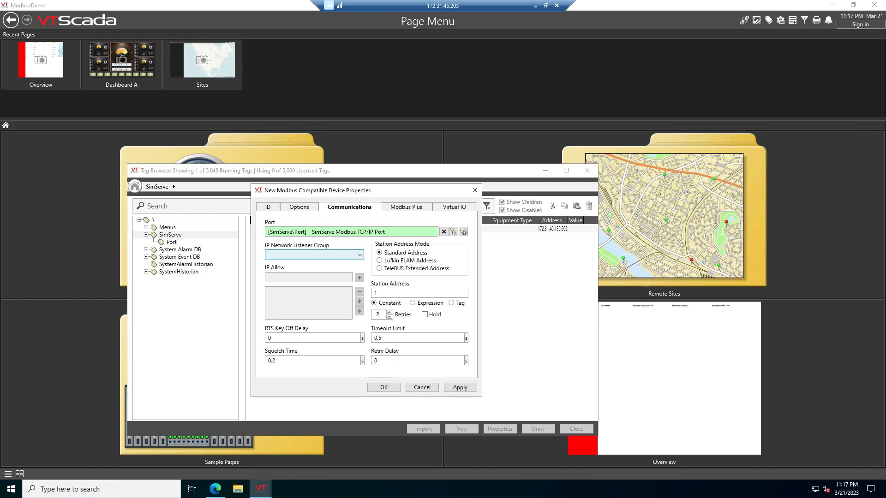
{"action": "left_click", "coordinate": [387, 385]}
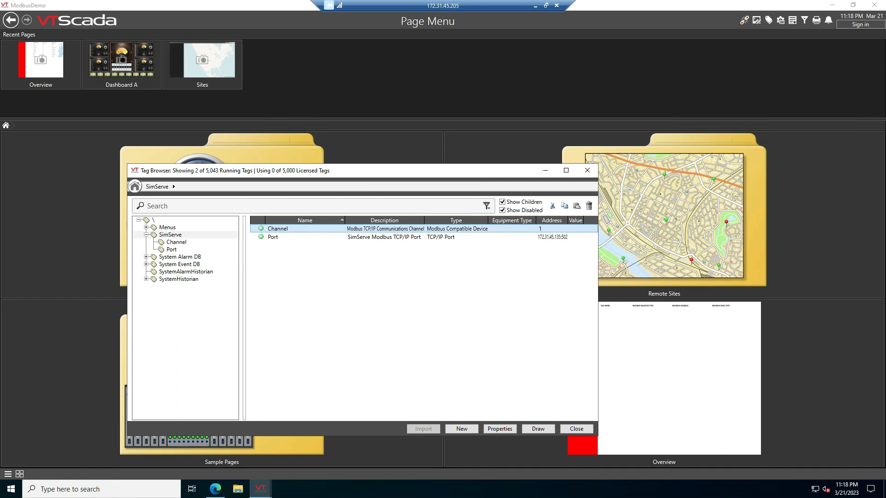
Add a digital I/O and Calculations tag under SimServe and name it Tag1.
{"action": "right_click", "coordinate": [180, 235]}
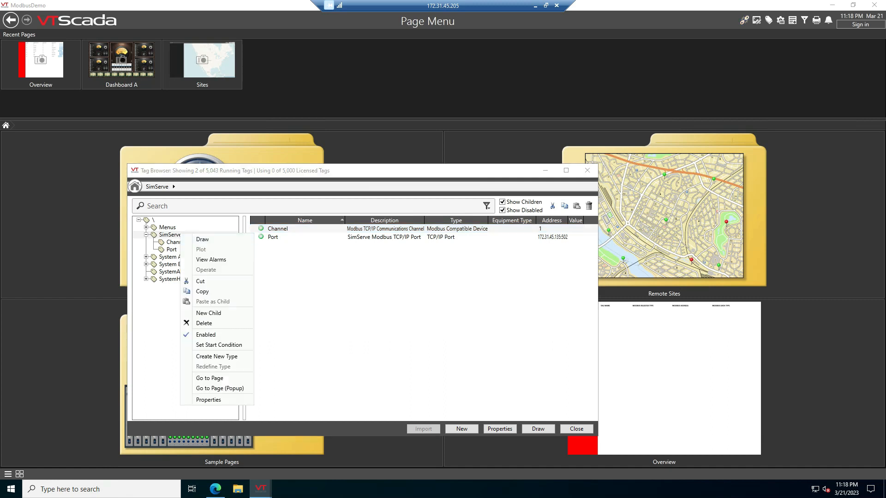
{"action": "left_click", "coordinate": [229, 313]}
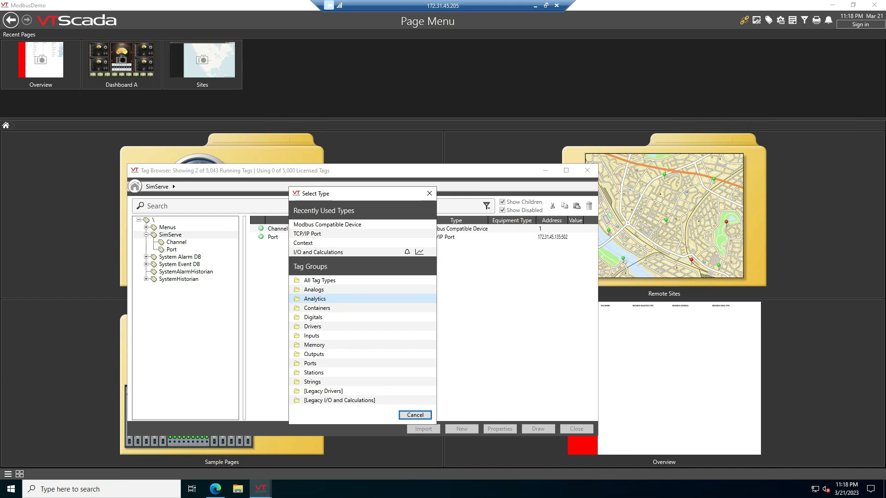
{"action": "left_click", "coordinate": [332, 317]}
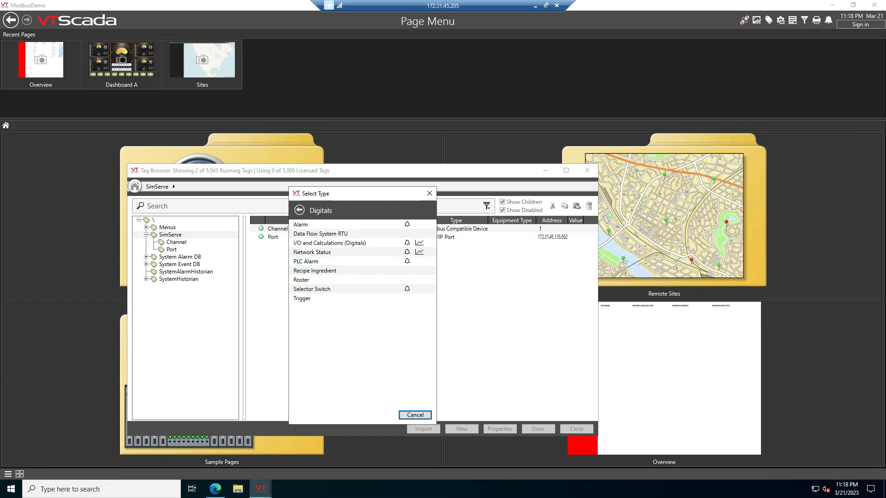
{"action": "left_click", "coordinate": [329, 242]}
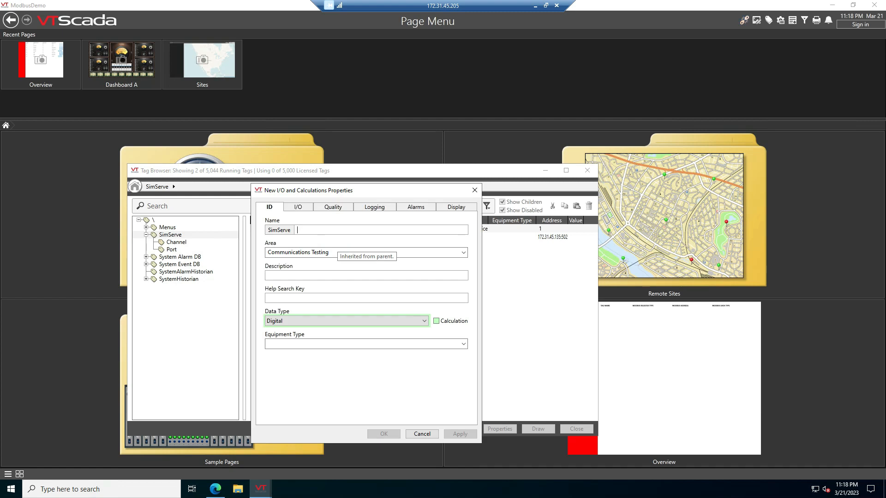
{"action": "type", "text": "Tag1"}
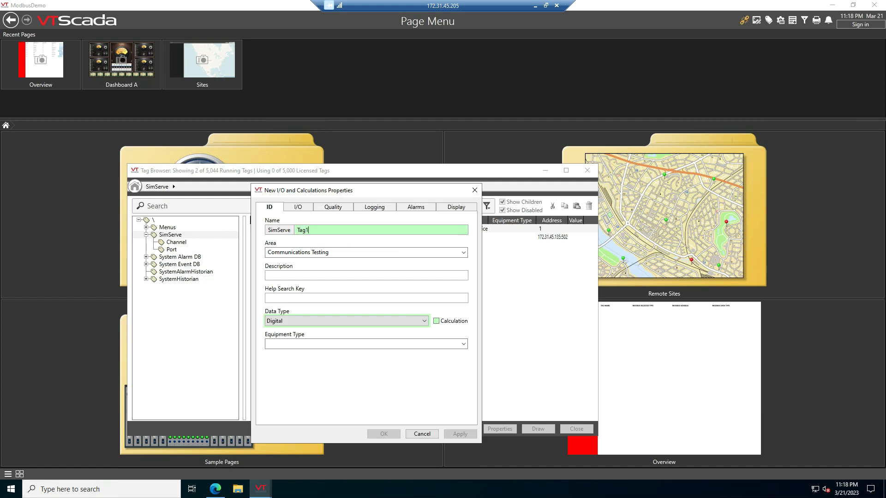
Assign Channel as Tag1's I/O device, set the read address to HC1/Bit, and save the tag.
{"action": "left_click", "coordinate": [300, 207]}
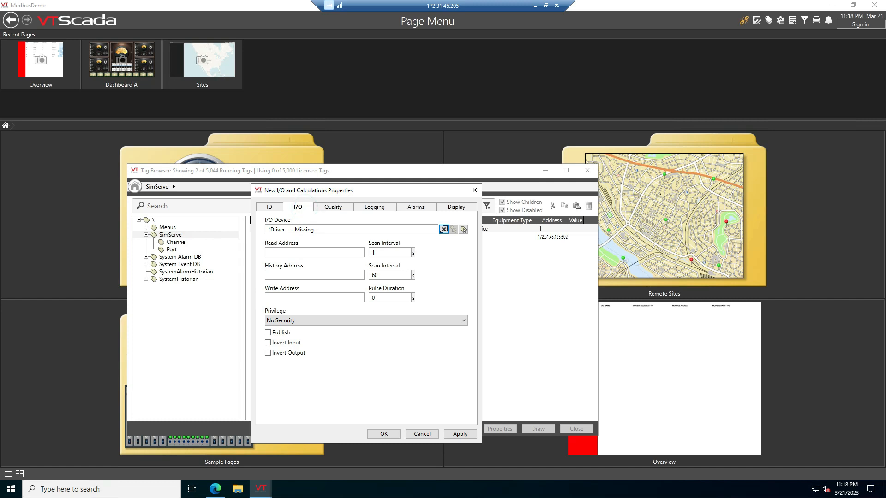
{"action": "left_click", "coordinate": [463, 230]}
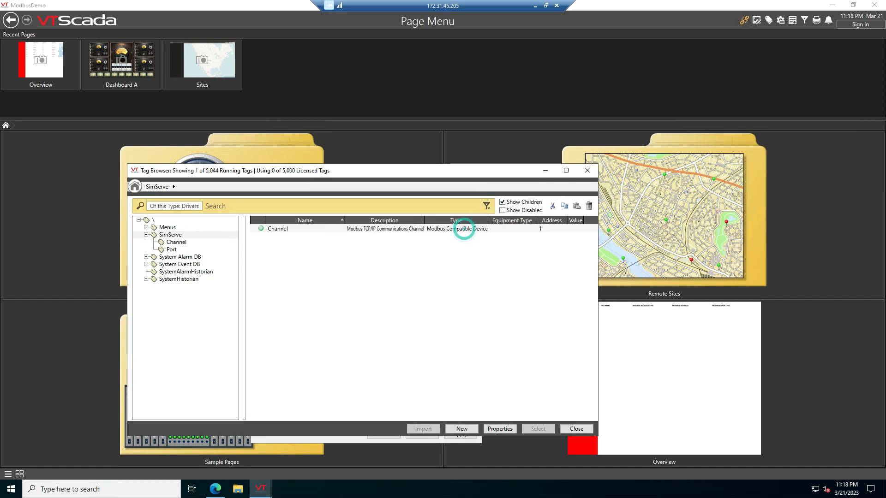
{"action": "left_click", "coordinate": [322, 229]}
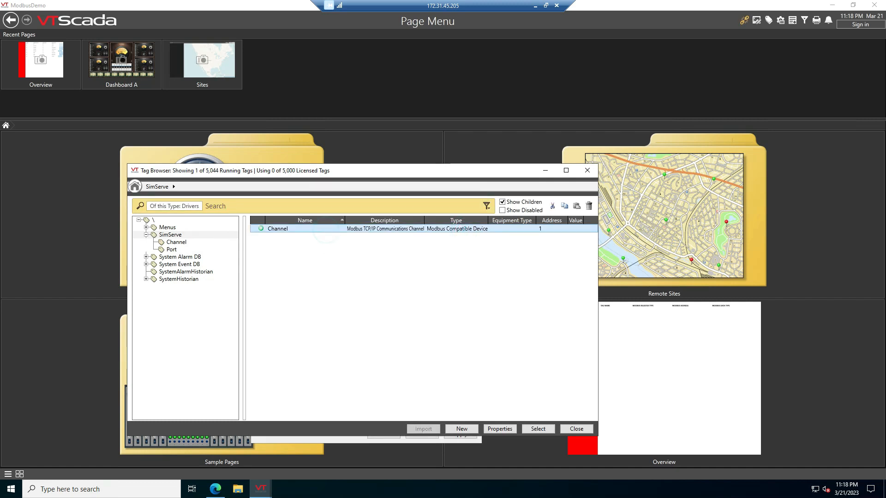
{"action": "left_click", "coordinate": [538, 429]}
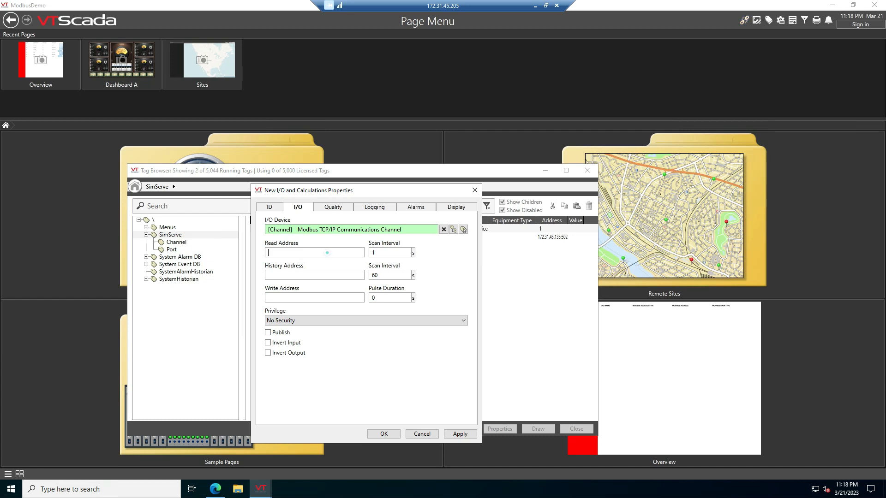
{"action": "type", "text": "HC1/Bit"}
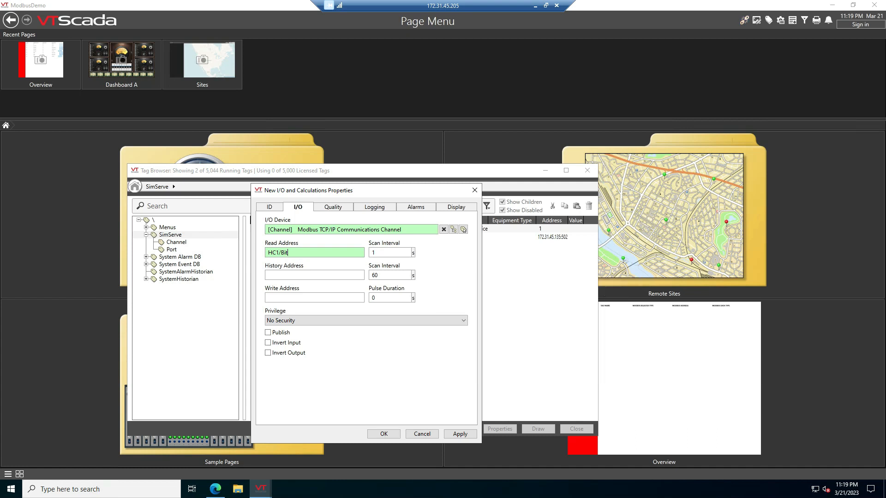
{"action": "left_click", "coordinate": [383, 434]}
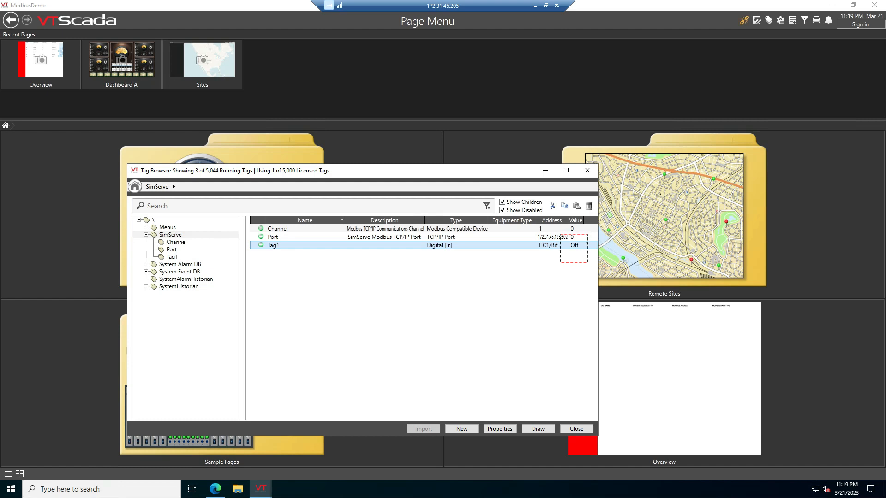
Switch to SimServe, set coil 000001 of Device01 to 1, and return to VTScada to check Tag1's value.
{"action": "mouse_move", "coordinate": [215, 489]}
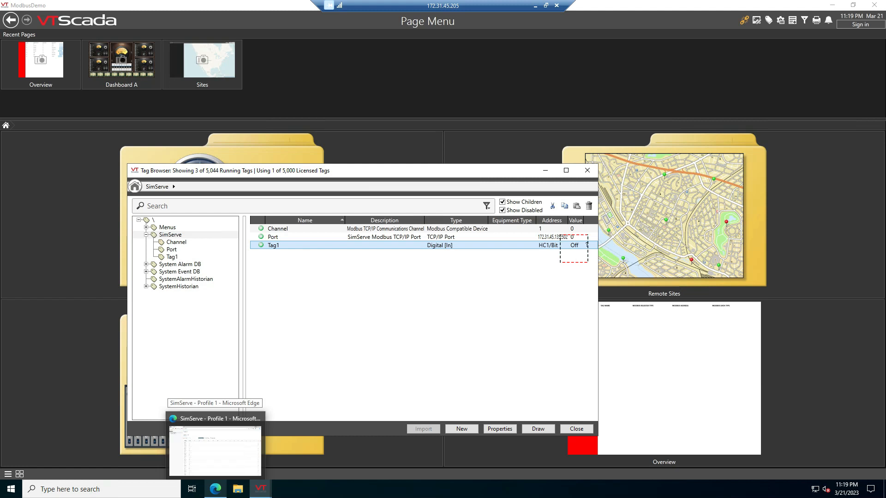
{"action": "left_click", "coordinate": [215, 450]}
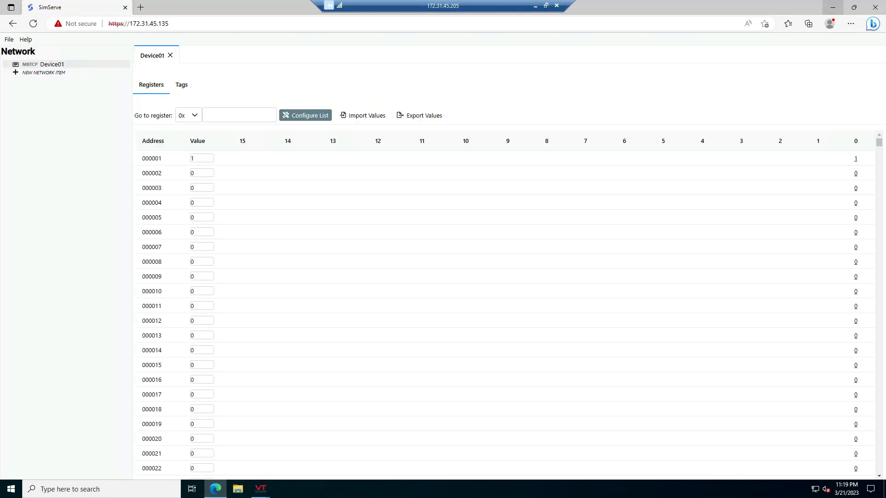
{"action": "left_click", "coordinate": [833, 7]}
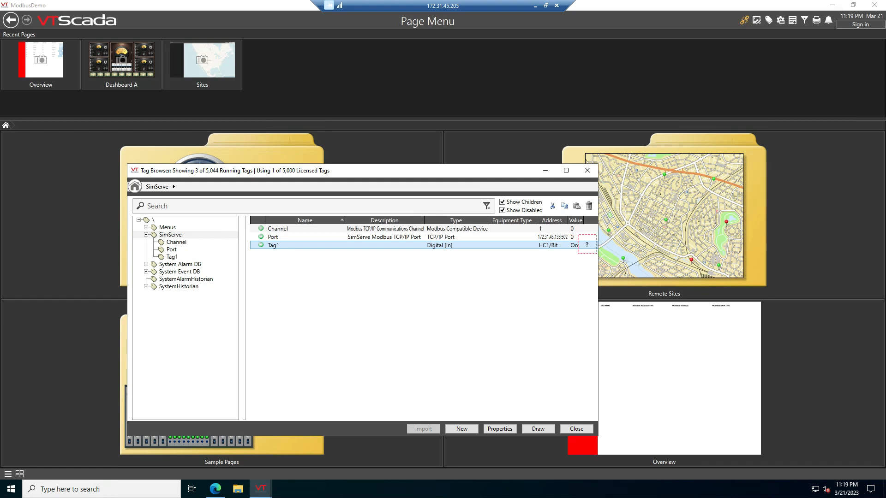
Turn off Questionable Data in Tag1's quality properties and save the tag.
{"action": "right_click", "coordinate": [590, 247]}
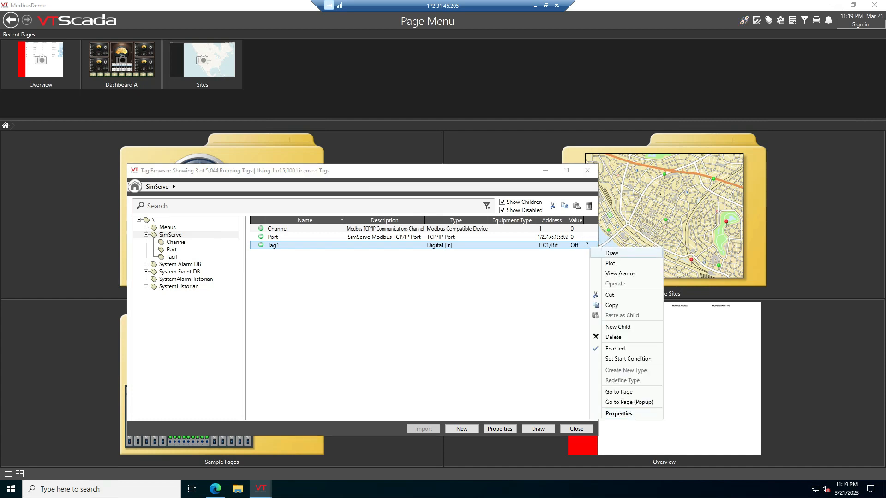
{"action": "left_click", "coordinate": [618, 413]}
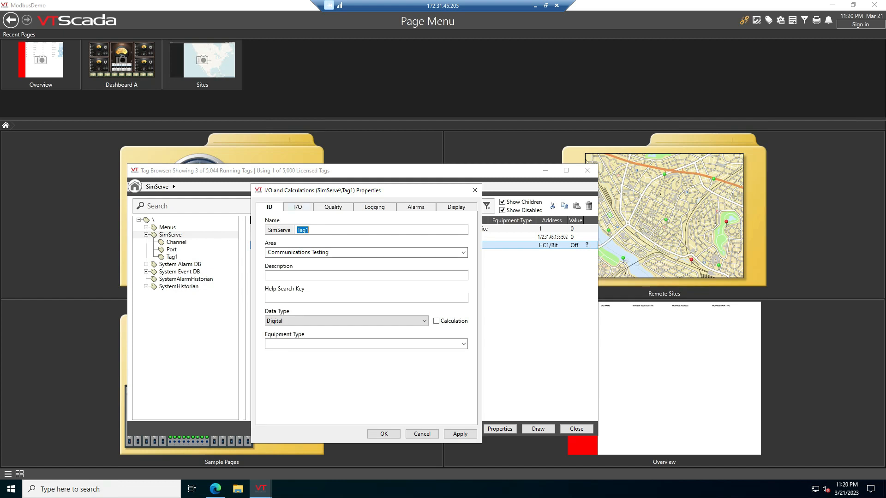
{"action": "left_click", "coordinate": [333, 206]}
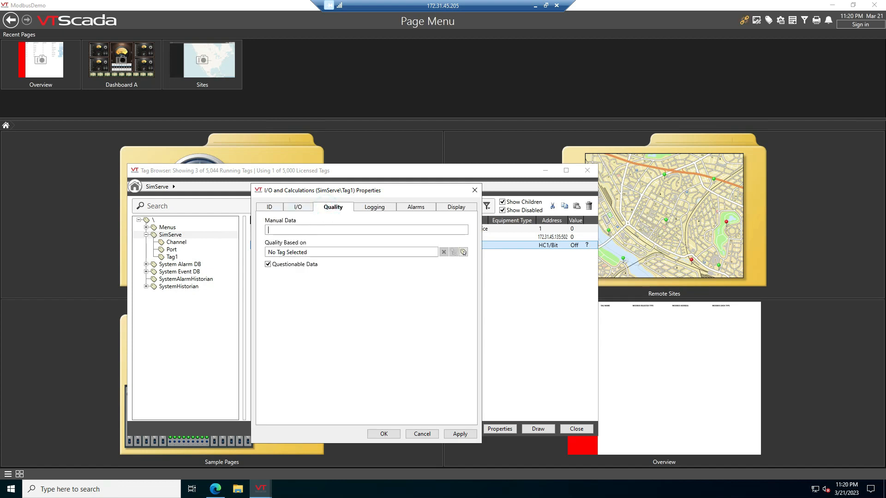
{"action": "left_click", "coordinate": [283, 265]}
{"action": "left_click", "coordinate": [386, 433]}
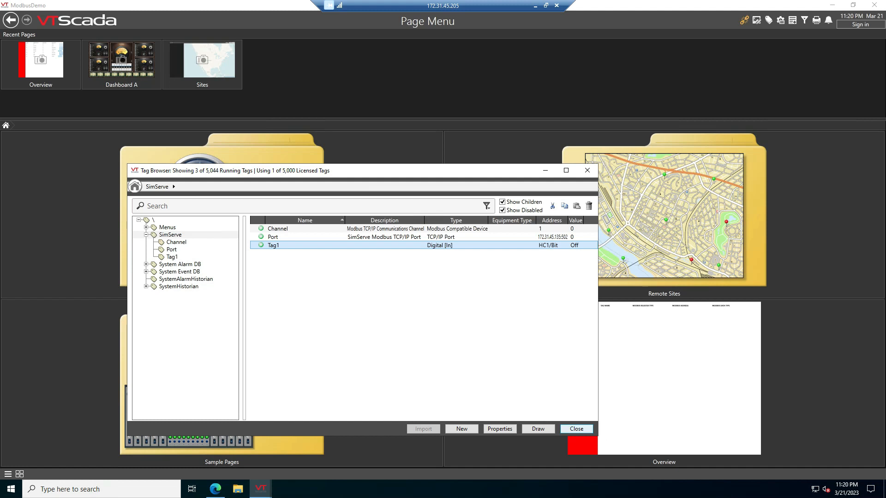
Open the Overview page for editing and add a Tag1 row with Coil, 0x1, Boolean and an LCD value display.
{"action": "left_click", "coordinate": [577, 429]}
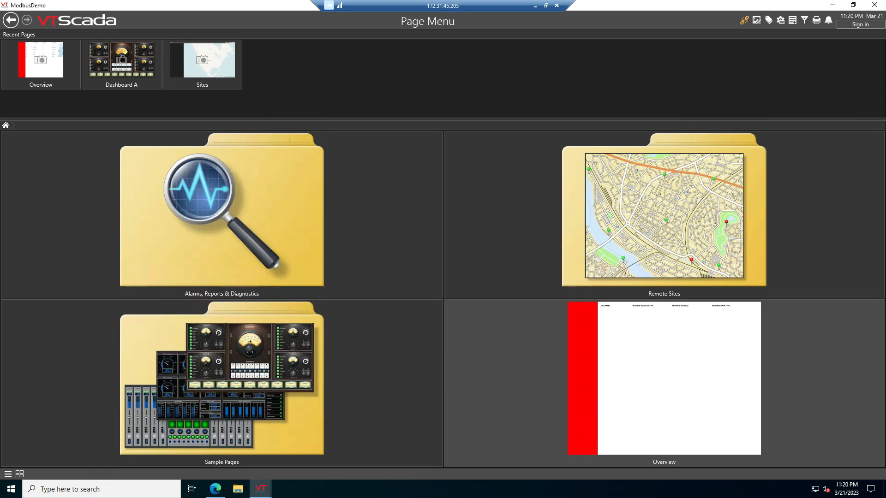
{"action": "left_click", "coordinate": [644, 382]}
{"action": "left_click", "coordinate": [744, 20]}
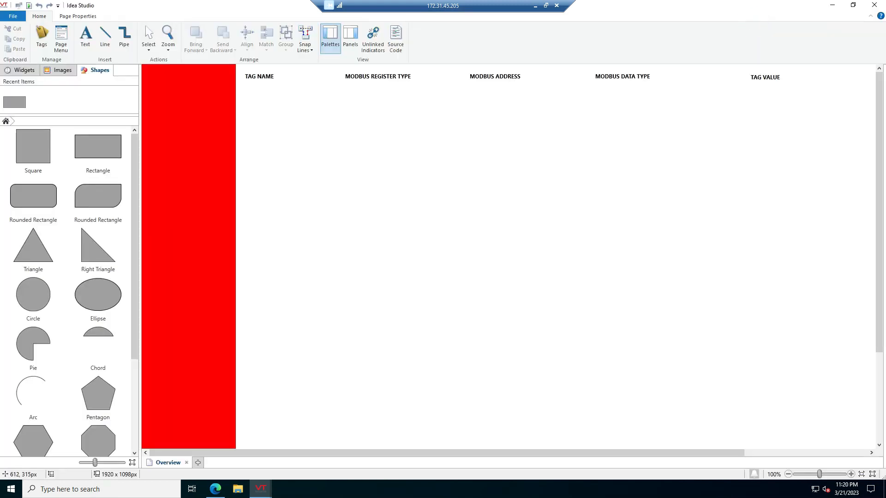
{"action": "left_click", "coordinate": [405, 94]}
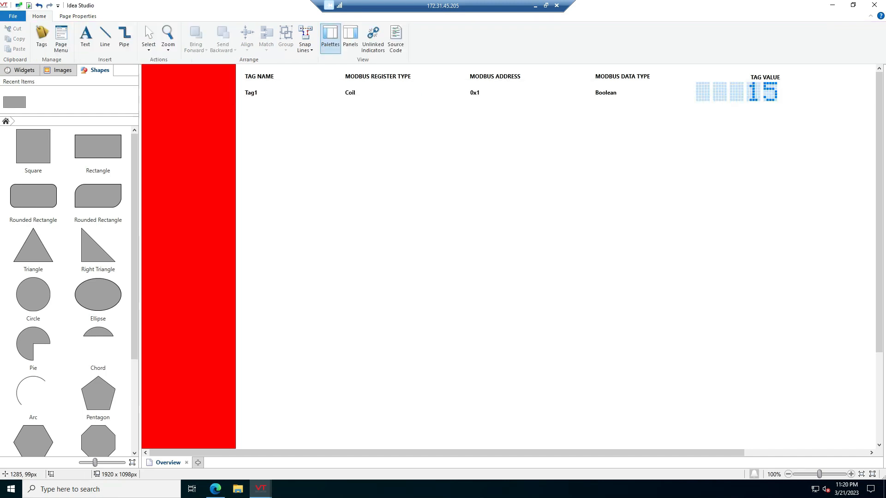
Link the Tag1 row's LCD 5x7 Matrix widget to SimServe\Tag1 and close the page editor.
{"action": "double_click", "coordinate": [735, 93]}
{"action": "left_click", "coordinate": [363, 84]}
{"action": "left_click", "coordinate": [306, 245]}
{"action": "left_click", "coordinate": [538, 429]}
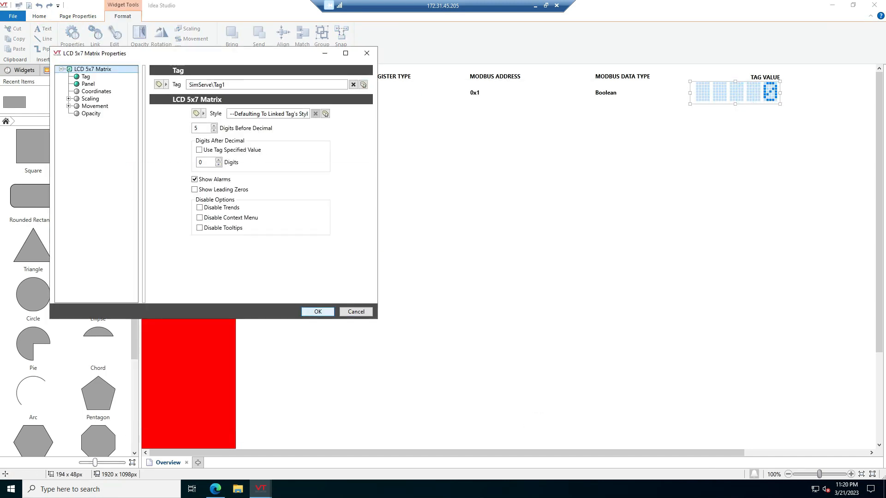
{"action": "left_click", "coordinate": [315, 311]}
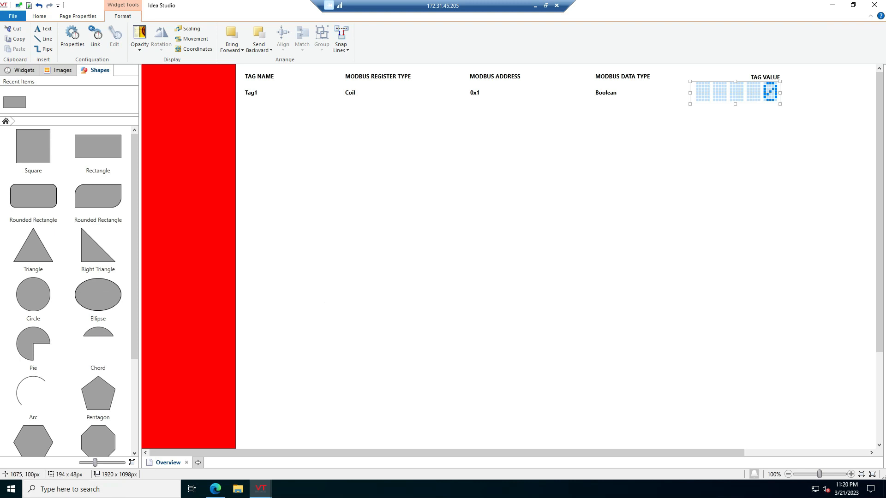
{"action": "left_click", "coordinate": [874, 4]}
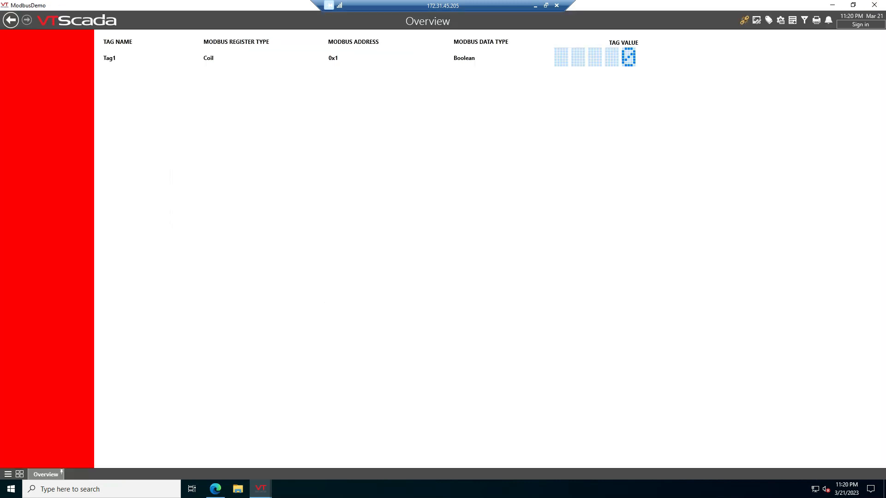
Switch coil 000001 in SimServe to 1 and back to 0, checking Tag1 on the VTScada Overview page after each change.
{"action": "left_click", "coordinate": [215, 489]}
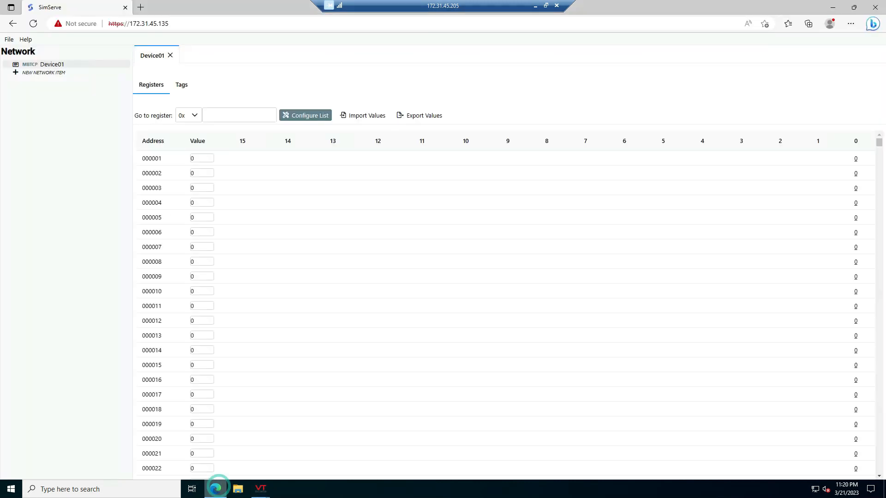
{"action": "left_click", "coordinate": [855, 159]}
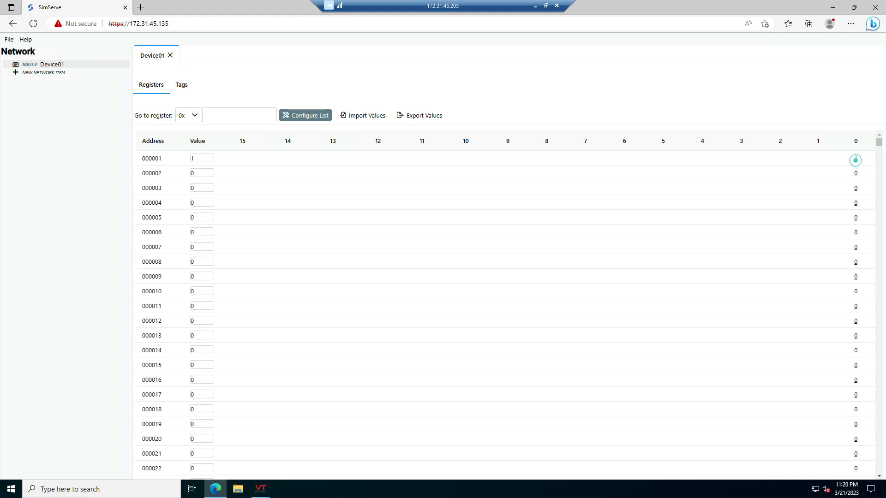
{"action": "left_click", "coordinate": [832, 7]}
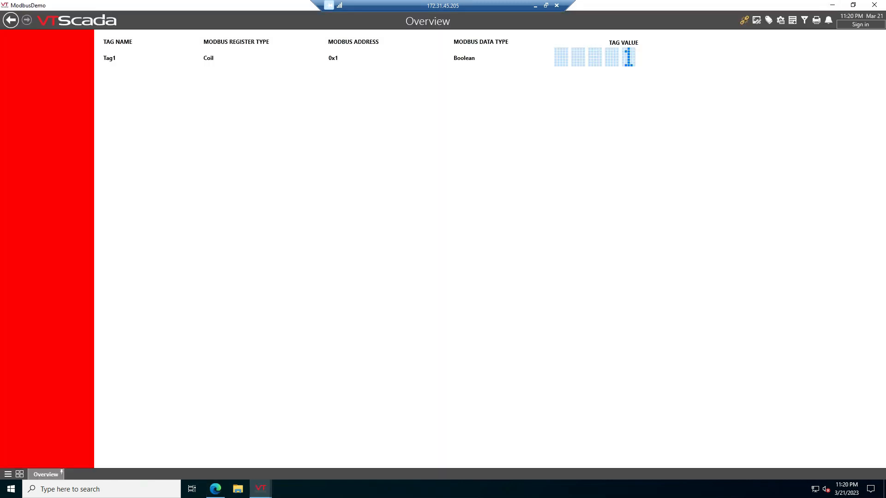
{"action": "left_click", "coordinate": [215, 489]}
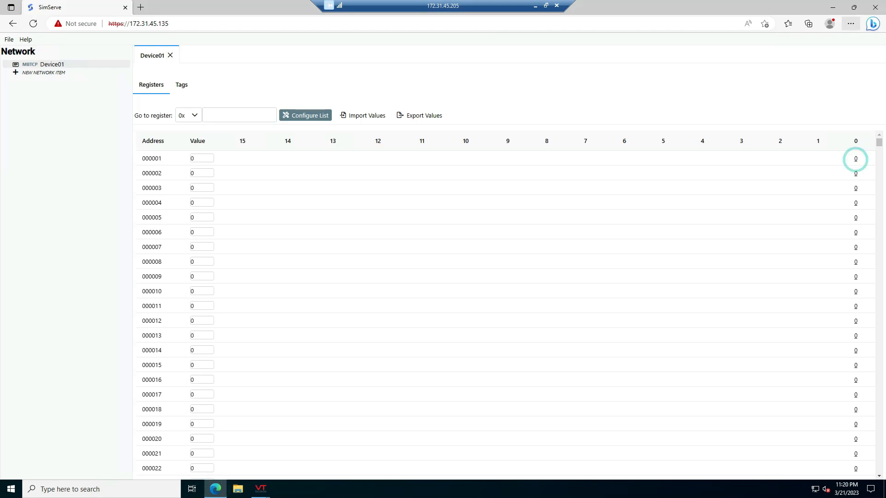
{"action": "left_click", "coordinate": [833, 7]}
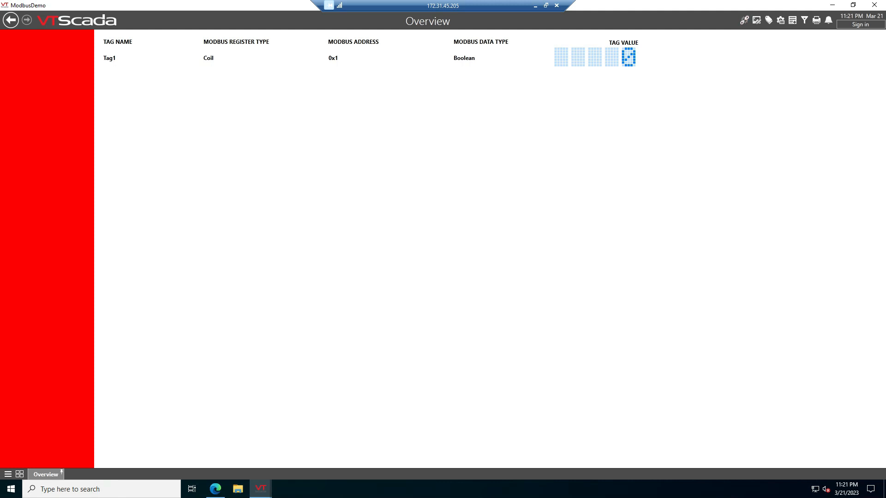
Create a new Digital I/O and Calculations tag named Tag2 under SimServe.
{"action": "left_click", "coordinate": [768, 20]}
{"action": "left_click", "coordinate": [462, 428]}
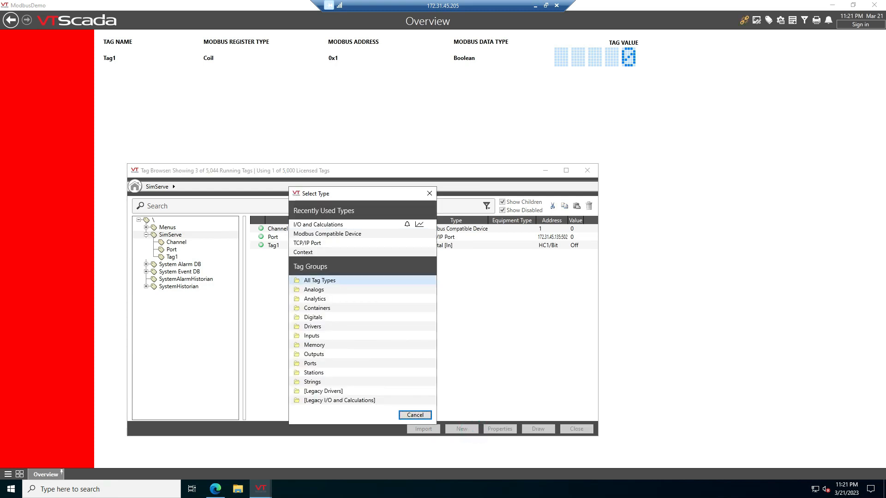
{"action": "left_click", "coordinate": [326, 317]}
{"action": "left_click", "coordinate": [327, 243]}
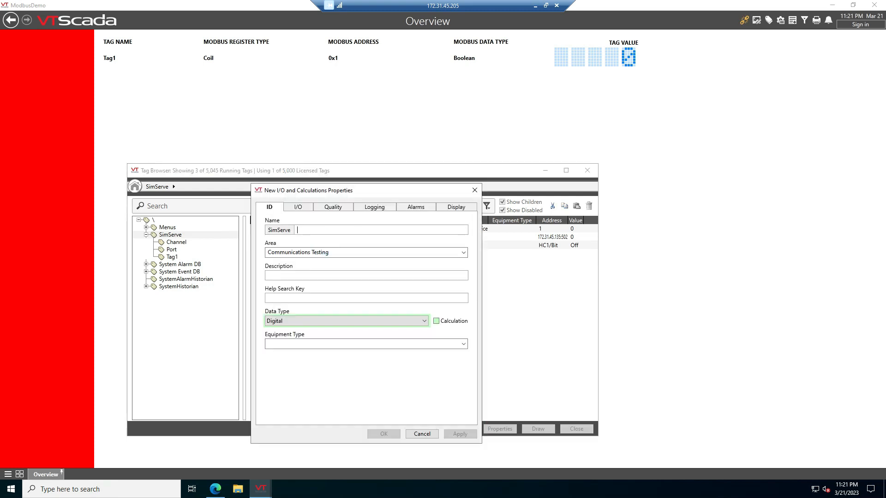
{"action": "type", "text": "Tag2"}
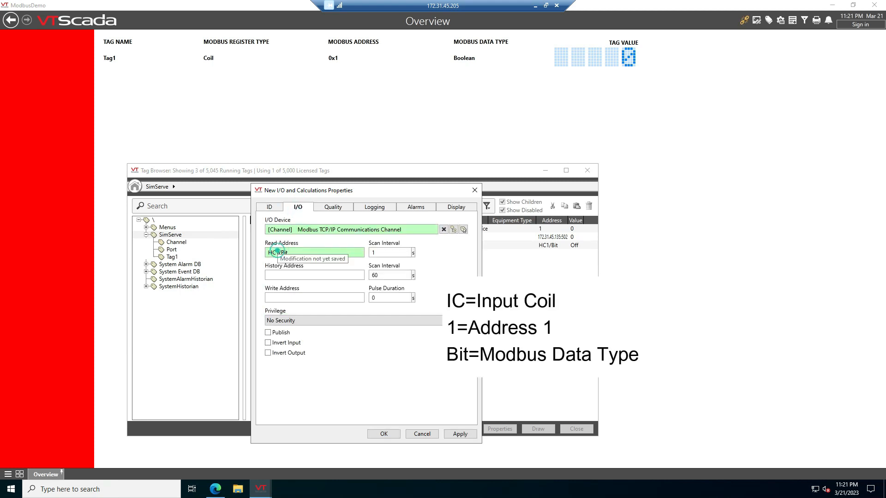
Set Tag2's read address to IC1/Bit, turn off Questionable Data, and save the tag.
{"action": "key", "text": "BackSpace"}
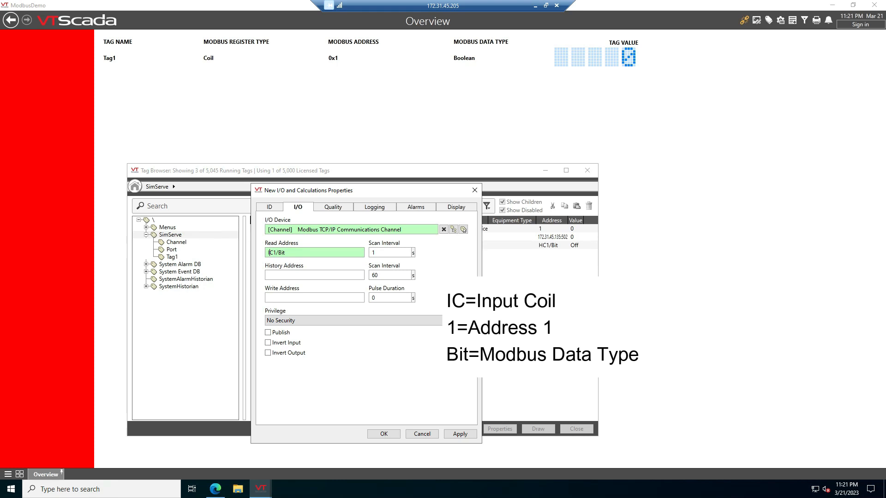
{"action": "type", "text": "I"}
{"action": "left_click", "coordinate": [333, 206]}
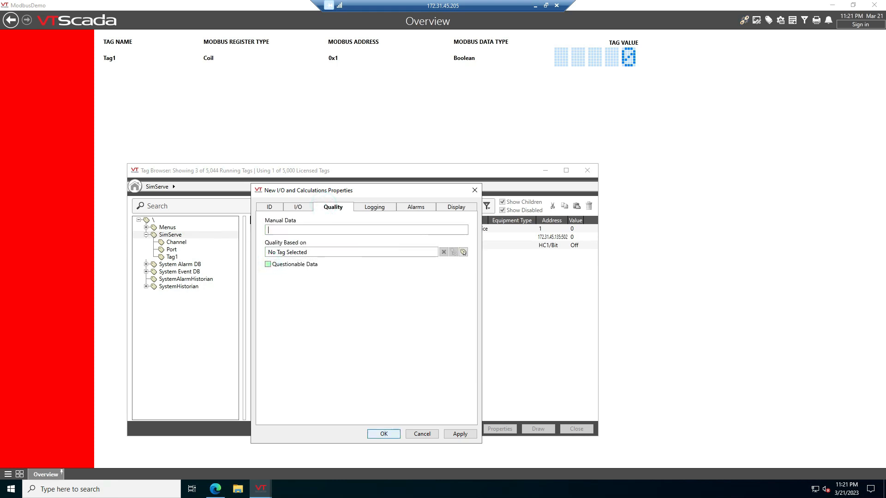
{"action": "left_click", "coordinate": [384, 434]}
{"action": "left_click", "coordinate": [577, 429]}
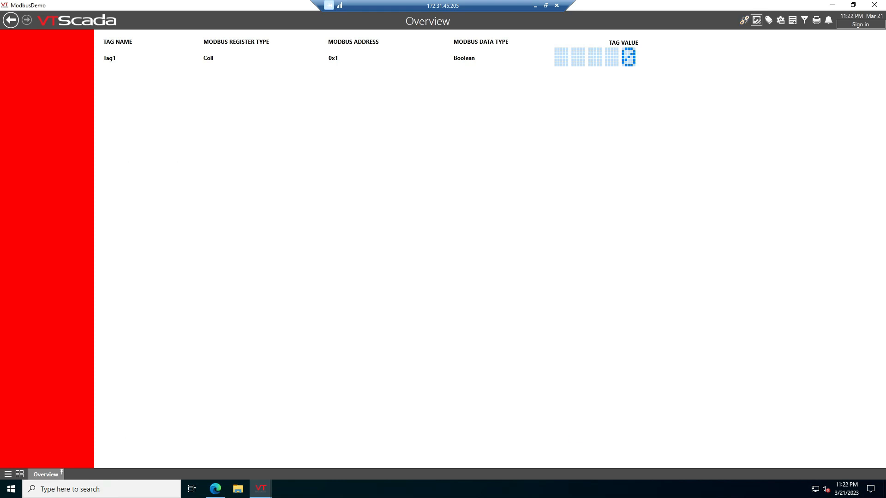
Open the Overview page for editing and add a Tag2 row with Discrete Input, 1x1, Boolean and an LCD value display.
{"action": "left_click", "coordinate": [757, 20]}
{"action": "left_click", "coordinate": [261, 112]}
{"action": "key", "text": "Delete"}
Link the Tag2 row's LCD 5x7 Matrix widget to SimServe\Tag2 and close the page editor.
{"action": "right_click", "coordinate": [722, 112]}
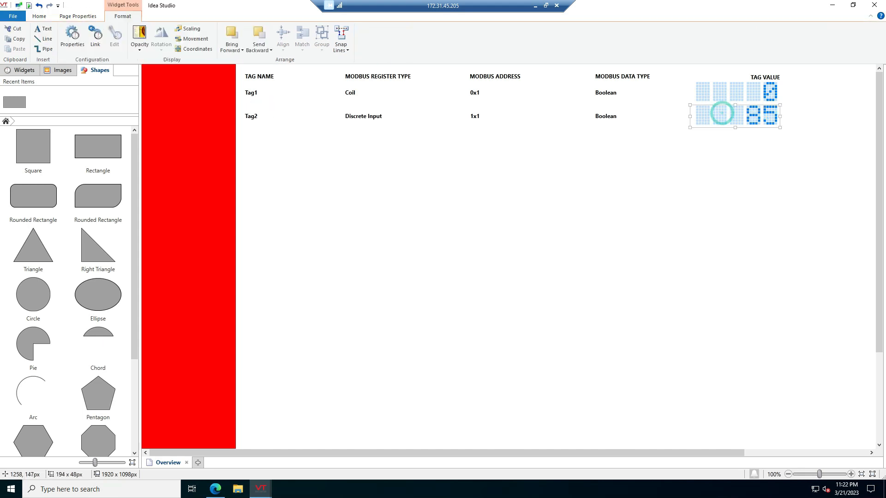
{"action": "left_click", "coordinate": [741, 120]}
{"action": "left_click", "coordinate": [364, 85]}
{"action": "left_click", "coordinate": [298, 254]}
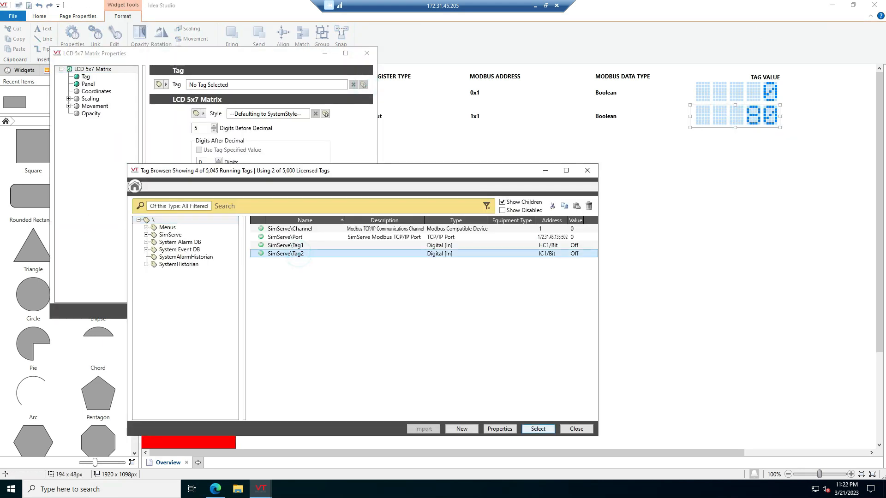
{"action": "left_click", "coordinate": [538, 429]}
{"action": "left_click", "coordinate": [313, 310]}
{"action": "left_click", "coordinate": [874, 4]}
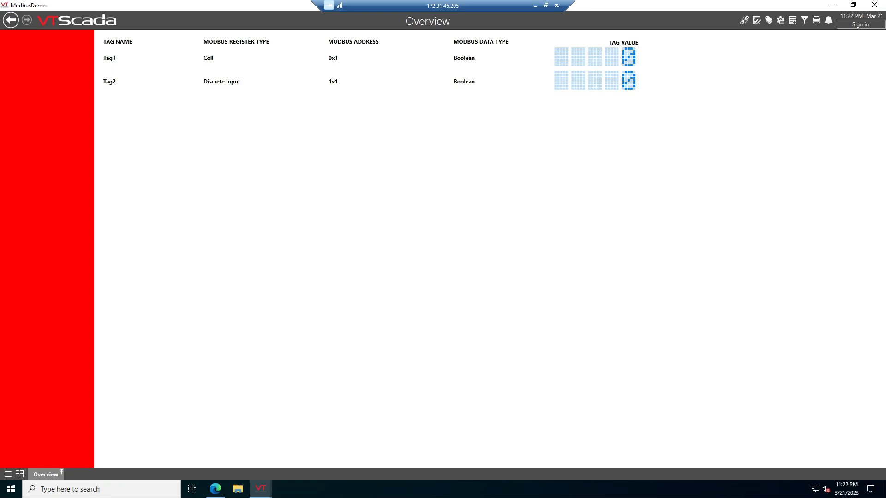
Switch 1x register 100001 in SimServe to 1 and back to 0, checking Tag2 on the VTScada Overview page after each change.
{"action": "mouse_move", "coordinate": [216, 489]}
{"action": "left_click", "coordinate": [215, 449]}
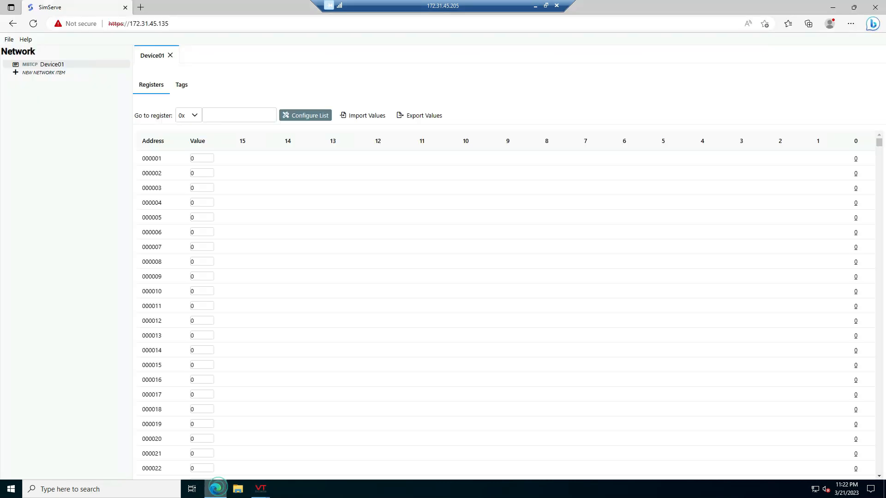
{"action": "left_click", "coordinate": [189, 115]}
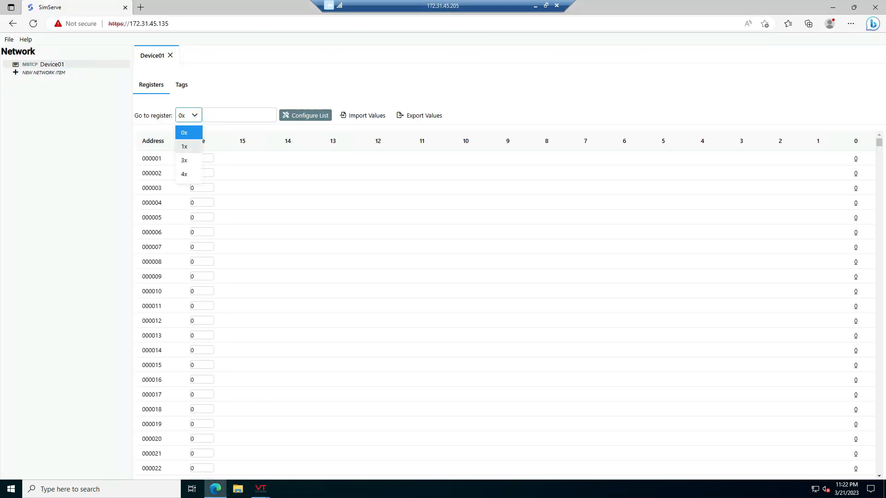
{"action": "left_click", "coordinate": [184, 141]}
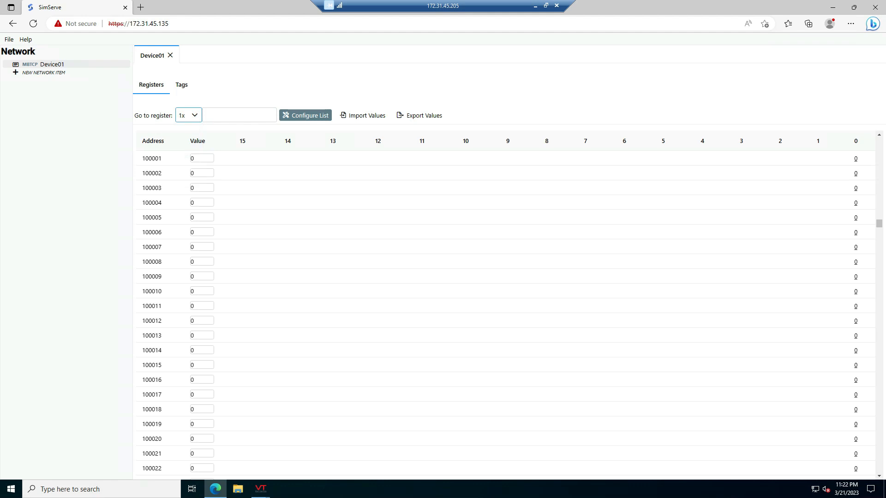
{"action": "left_click", "coordinate": [856, 158]}
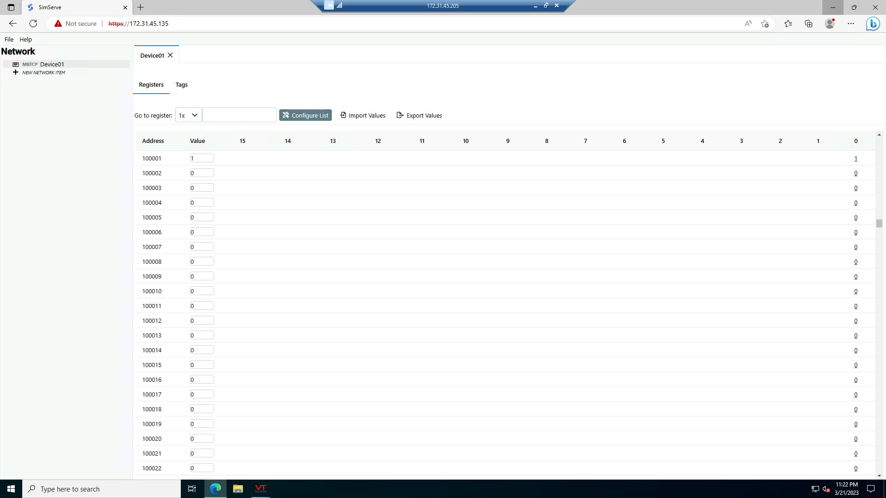
{"action": "left_click", "coordinate": [832, 7]}
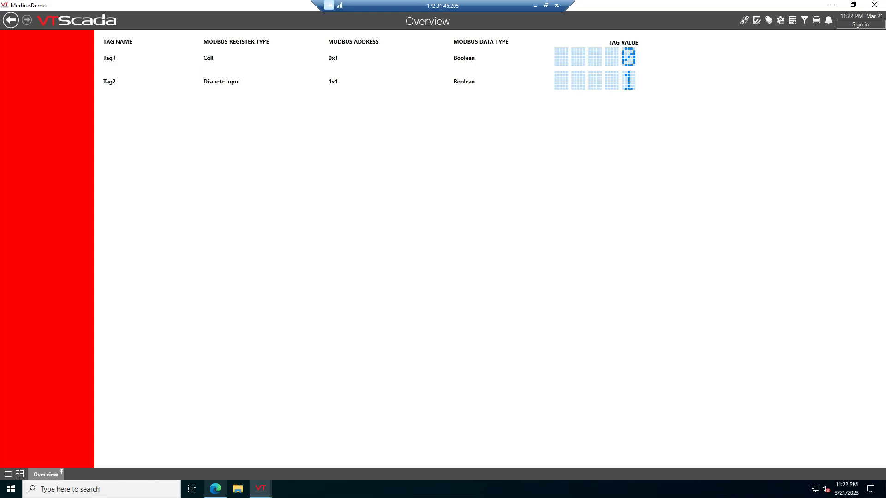
{"action": "left_click", "coordinate": [215, 489]}
{"action": "left_click", "coordinate": [855, 158]}
{"action": "left_click", "coordinate": [832, 6]}
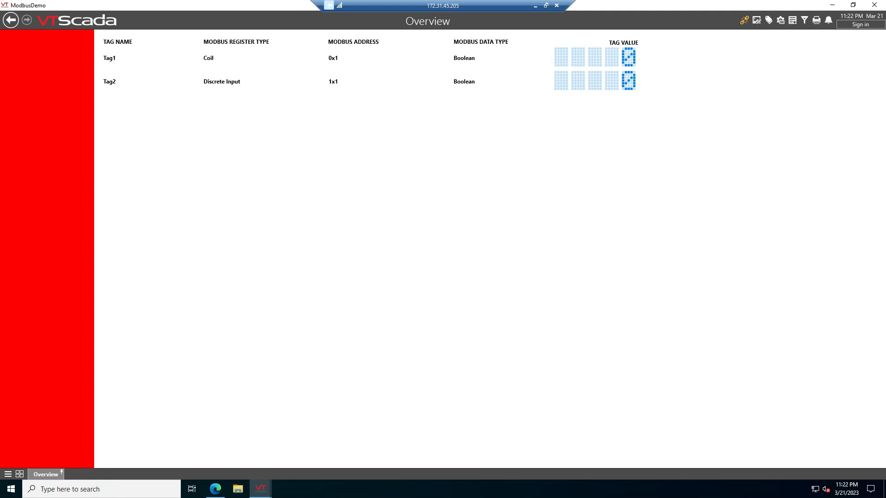
Create a new I/O and Calculations tag named Tag3 under SimServe and set its data type to Discrete.
{"action": "left_click", "coordinate": [769, 20]}
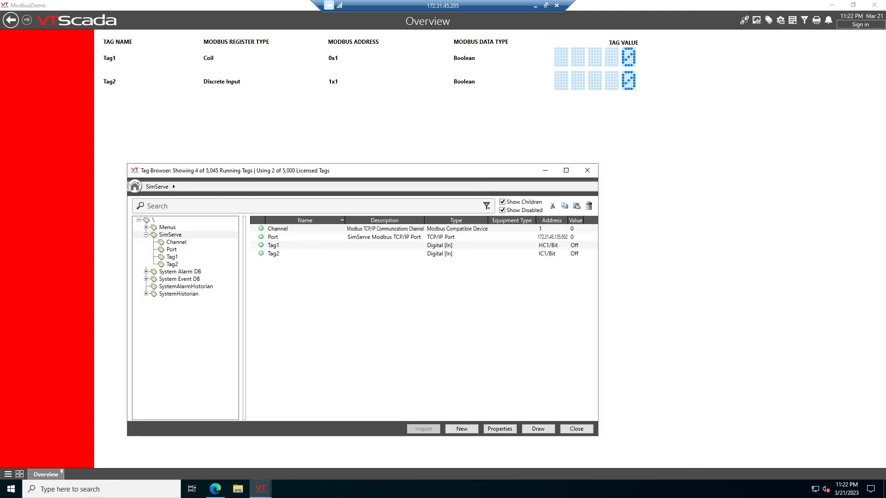
{"action": "right_click", "coordinate": [168, 235]}
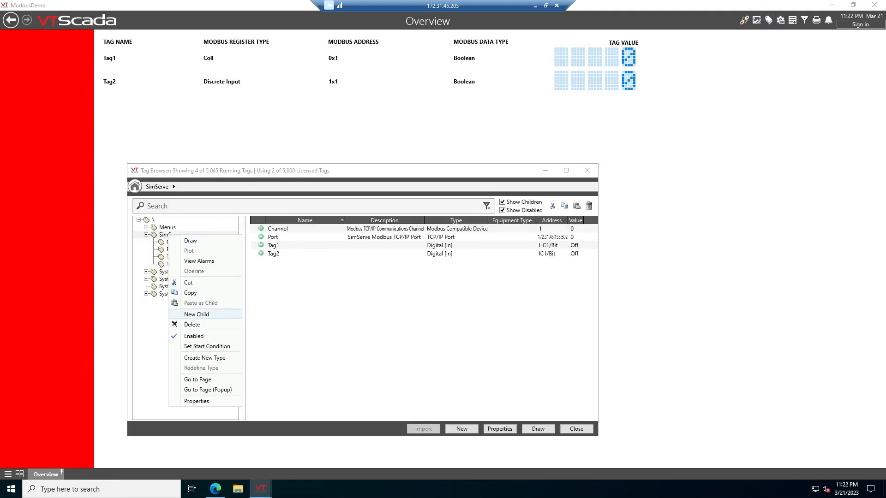
{"action": "left_click", "coordinate": [194, 314]}
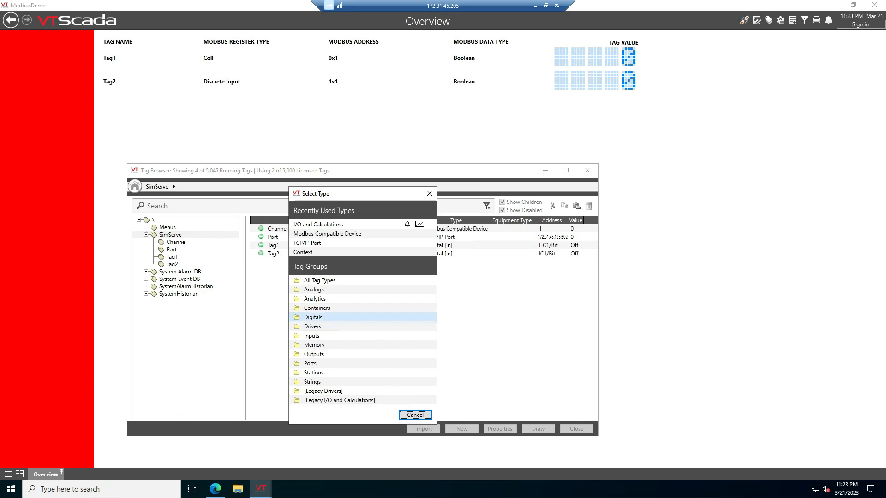
{"action": "left_click", "coordinate": [318, 289]}
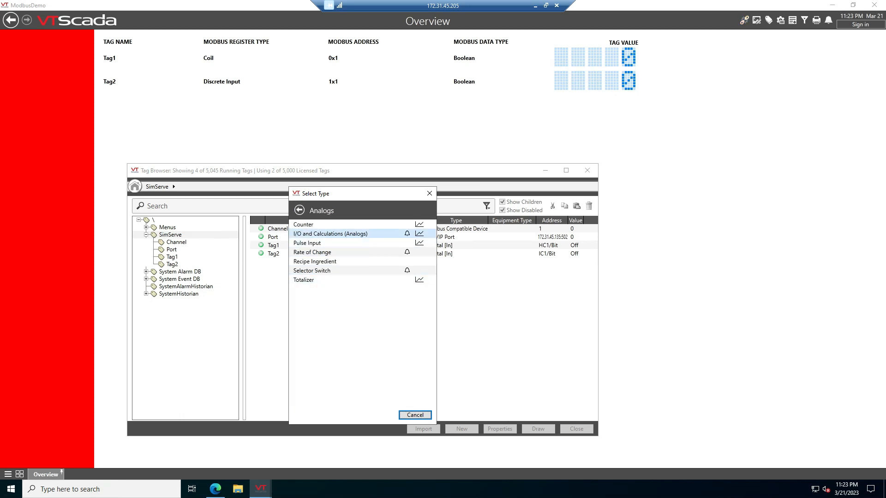
{"action": "left_click", "coordinate": [351, 234]}
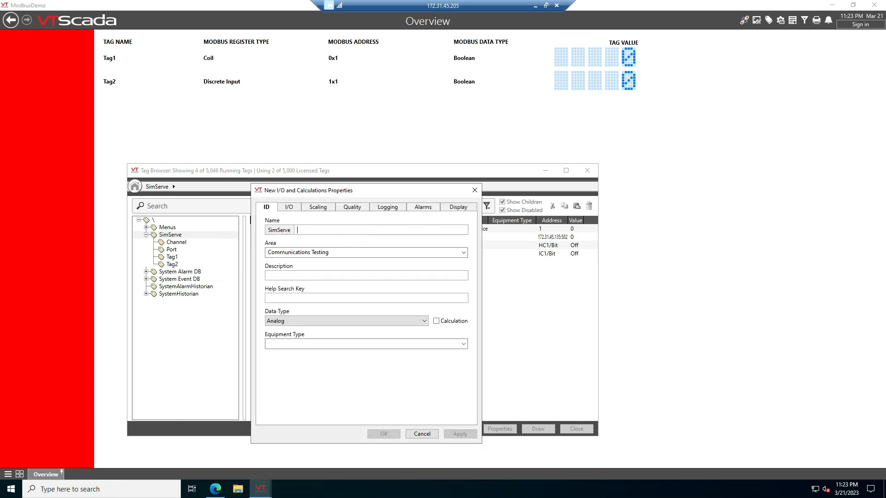
{"action": "type", "text": "Tag3"}
{"action": "key", "text": "Tab"}
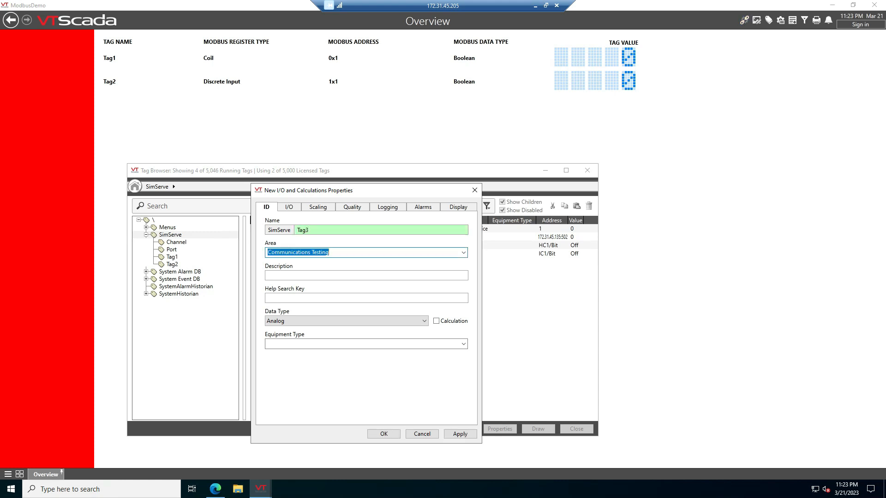
{"action": "left_click", "coordinate": [327, 321]}
{"action": "left_click", "coordinate": [310, 335]}
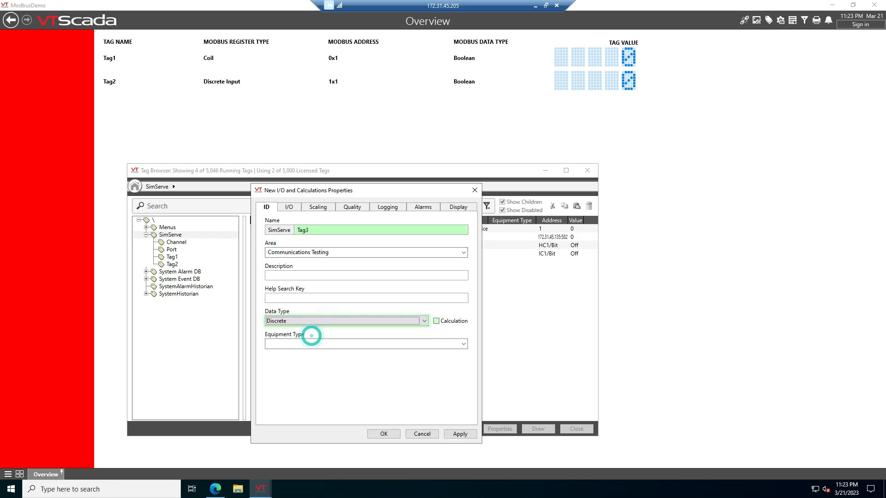
Set Tag3's read address to IR1/UWord, turn off Questionable Data, and save the tag.
{"action": "left_click", "coordinate": [289, 207]}
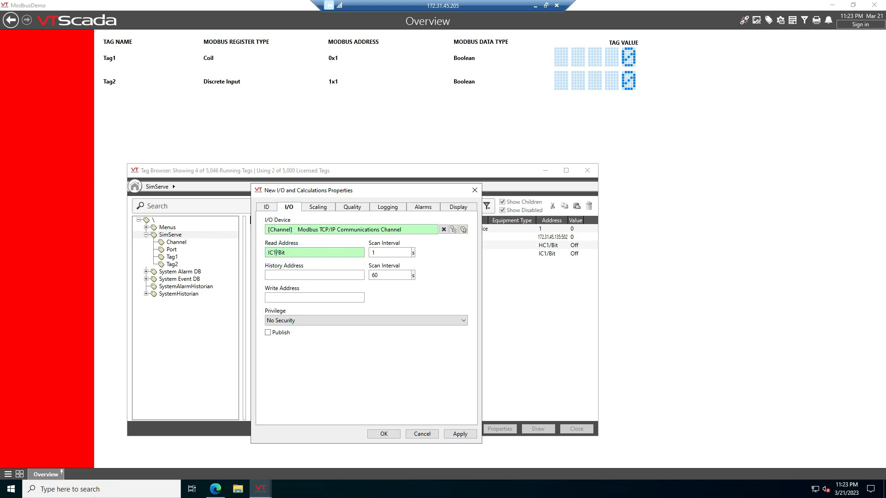
{"action": "double_click", "coordinate": [300, 254]}
{"action": "type", "text": "IR1"}
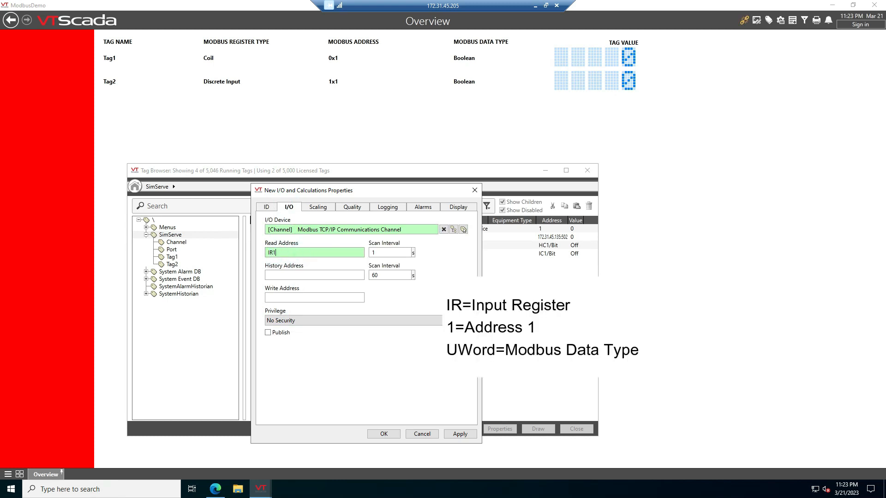
{"action": "type", "text": "/UWord"}
{"action": "left_click", "coordinate": [351, 207]}
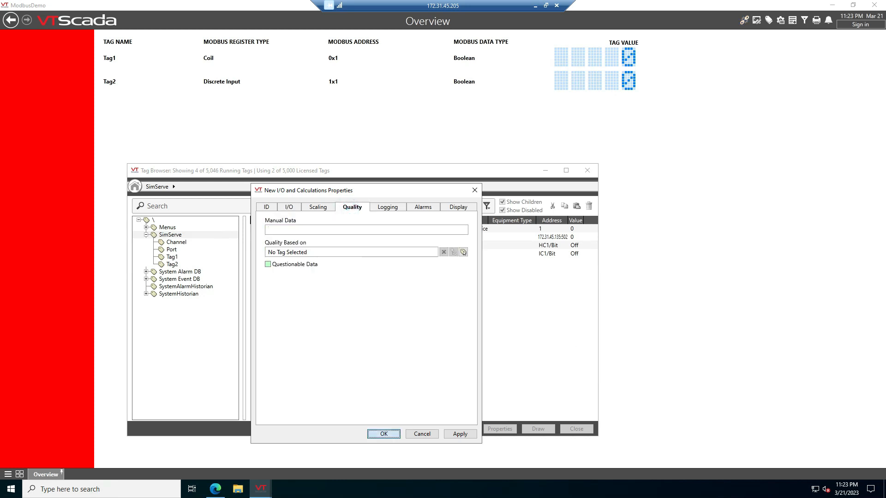
{"action": "key", "text": "Return"}
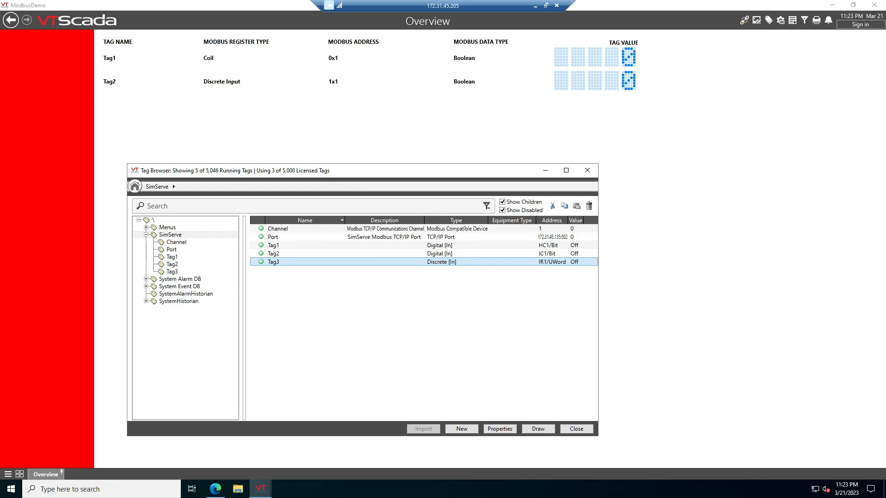
Reopen the Overview page for editing and add a Tag3 row with Analog Input, 3x1, Unsigned Int 16 Bit and an LCD value display.
{"action": "left_click", "coordinate": [756, 21]}
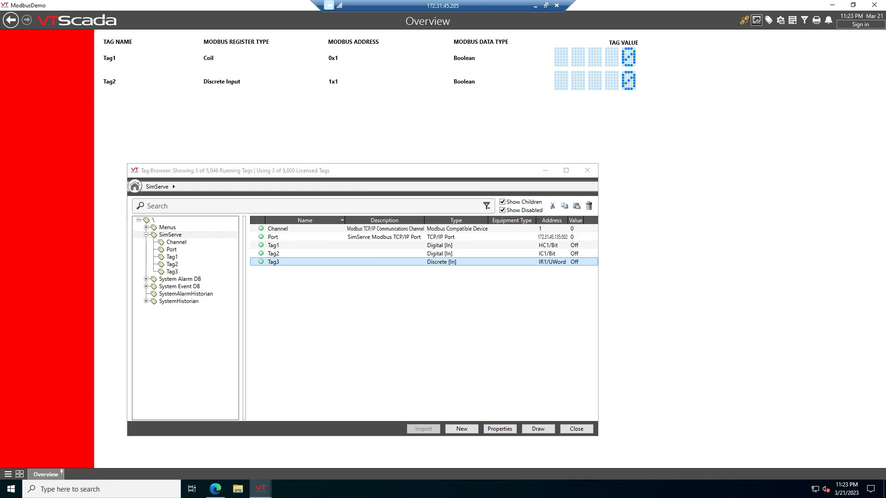
{"action": "left_click", "coordinate": [577, 429]}
{"action": "left_click", "coordinate": [259, 132]}
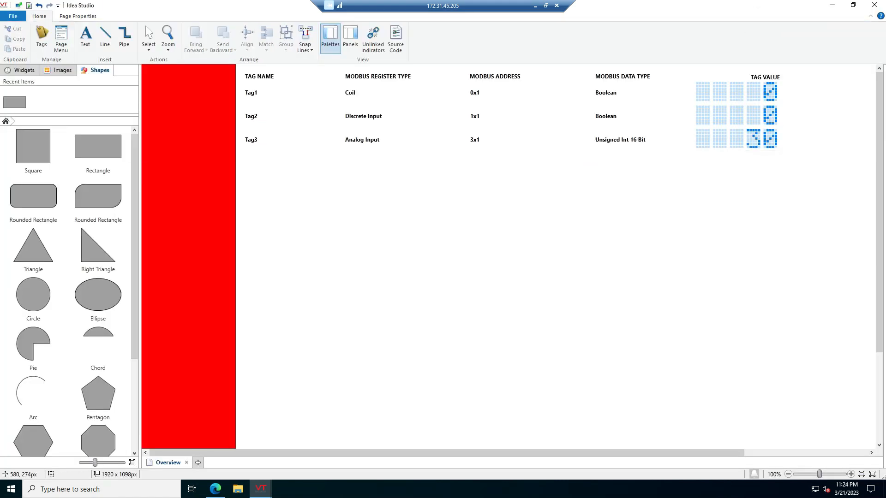
Link the Tag3 row's LCD 5x7 Matrix widget to SimServe\Tag3 and return to the running Overview page.
{"action": "double_click", "coordinate": [736, 138]}
{"action": "left_click", "coordinate": [363, 84]}
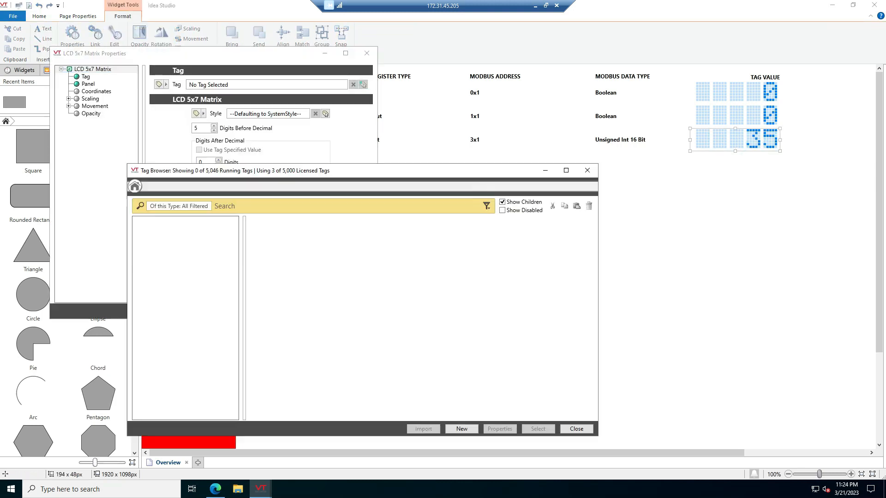
{"action": "left_click", "coordinate": [297, 263]}
{"action": "left_click", "coordinate": [538, 427]}
{"action": "left_click", "coordinate": [319, 311]}
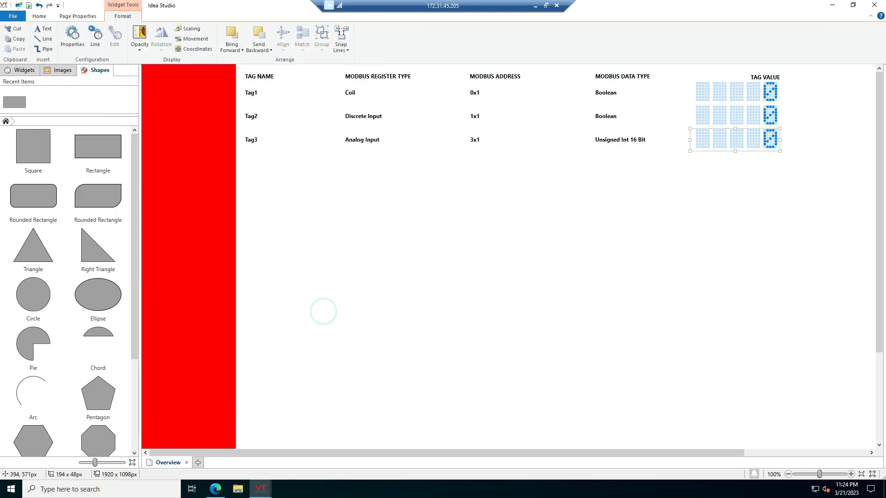
{"action": "mouse_move", "coordinate": [261, 489]}
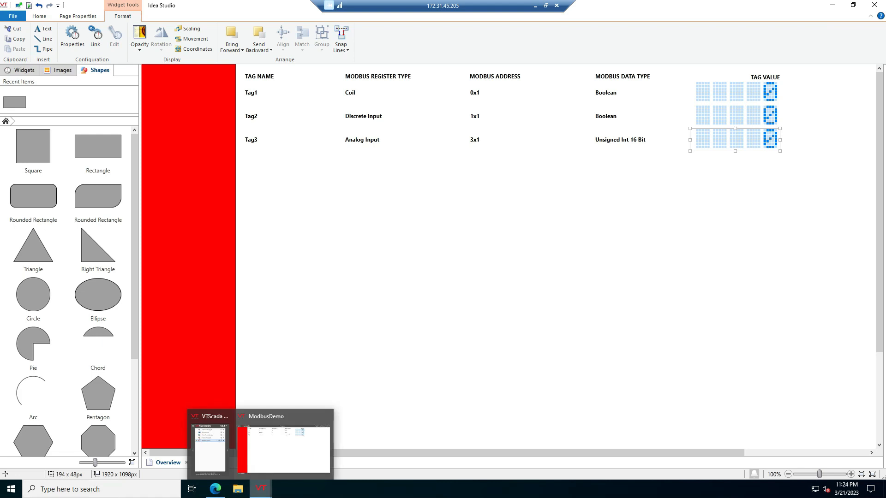
{"action": "left_click", "coordinate": [284, 446]}
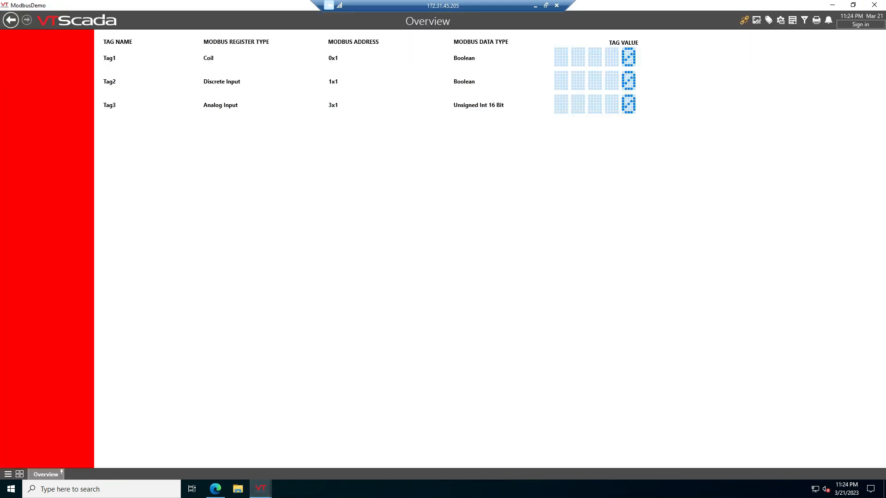
Switch to SimServe, go to Device01's 3x registers, set register 300001 to 123, and return to the VTScada Overview page.
{"action": "left_click", "coordinate": [216, 489]}
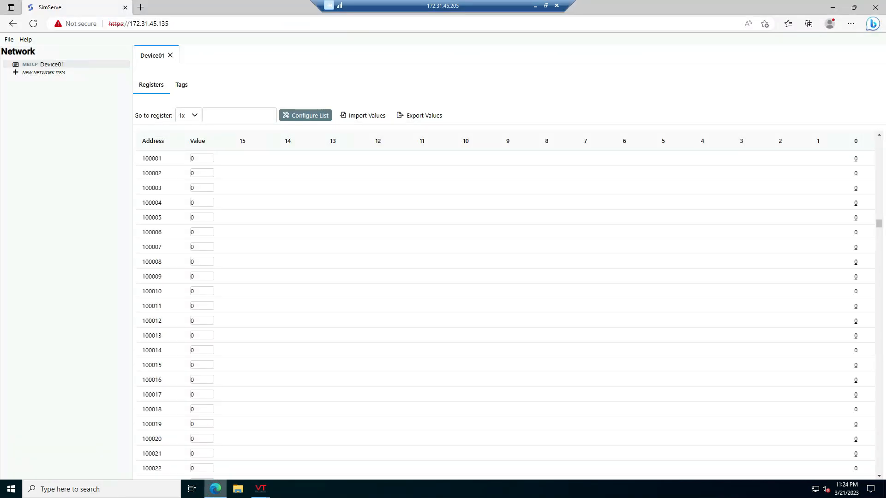
{"action": "left_click", "coordinate": [194, 115]}
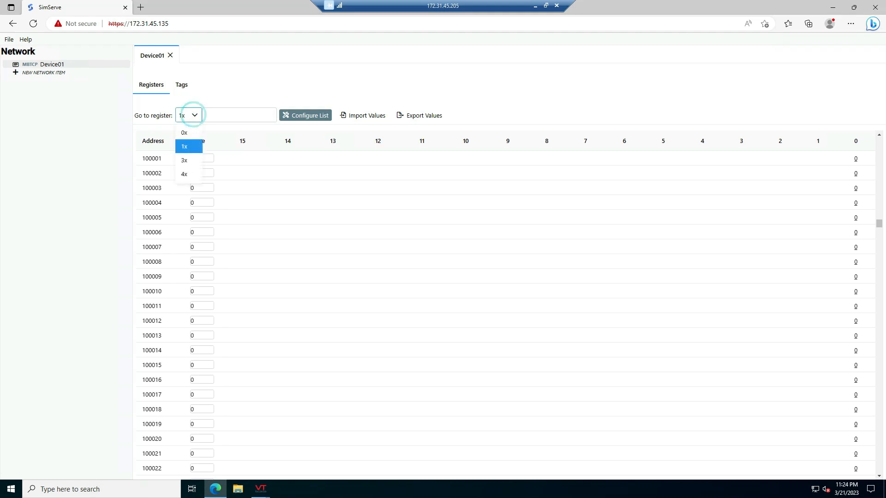
{"action": "left_click", "coordinate": [184, 160]}
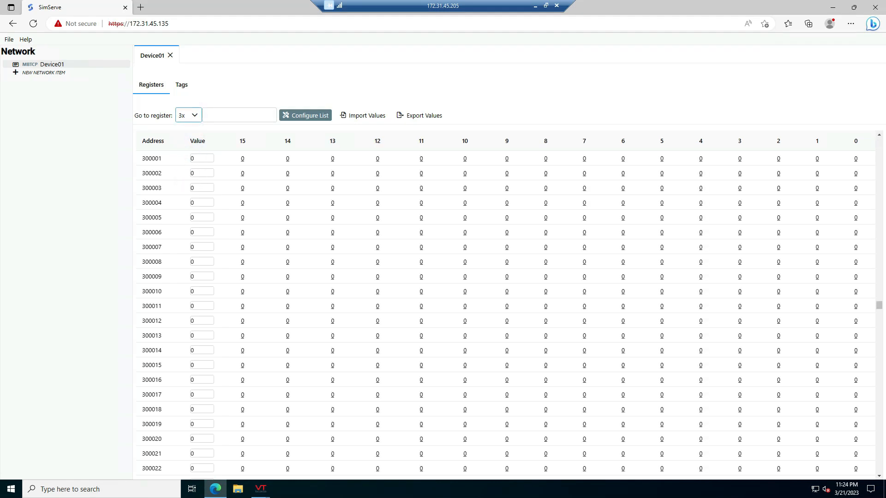
{"action": "left_click", "coordinate": [202, 158]}
{"action": "type", "text": "123"}
{"action": "key", "text": "Tab"}
{"action": "left_click", "coordinate": [833, 7]}
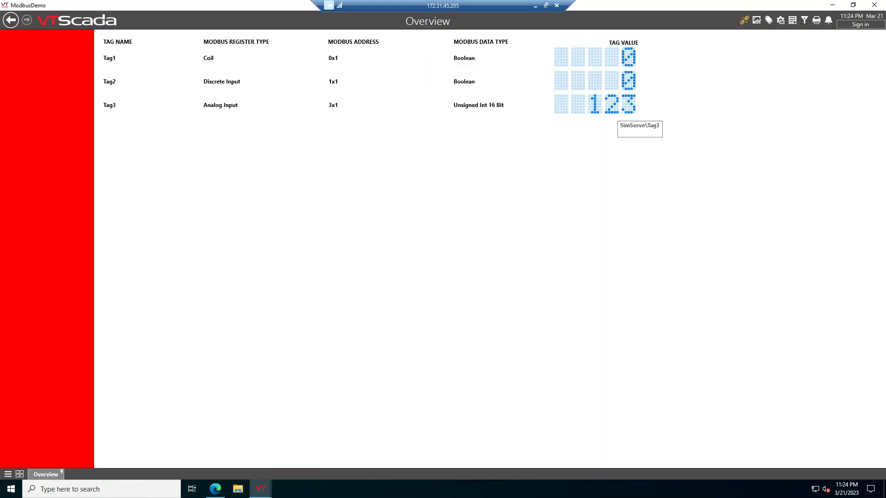
Create a new I/O and Calculations (Analogs) tag named Tag4 under SimServe and set its data type to Discrete.
{"action": "left_click", "coordinate": [768, 20]}
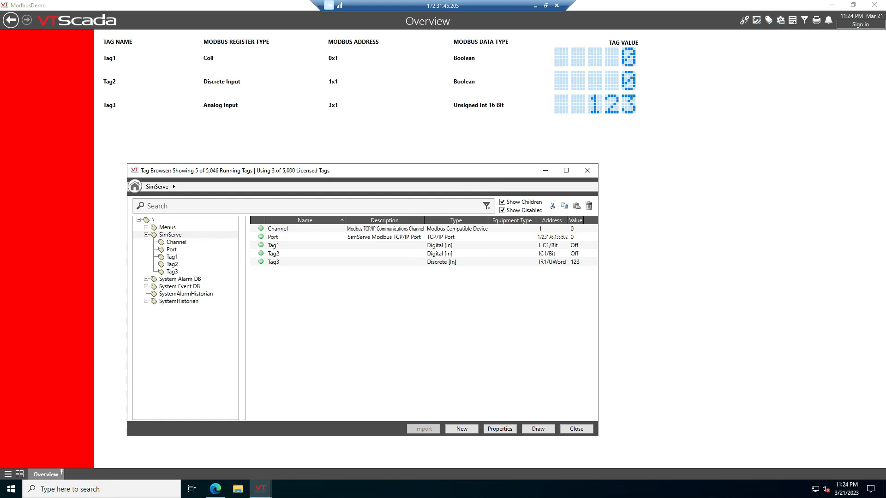
{"action": "left_click", "coordinate": [462, 429]}
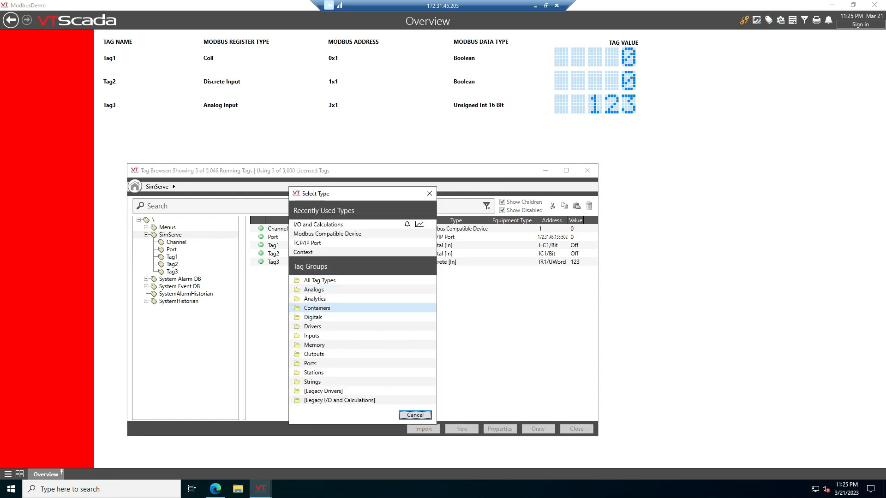
{"action": "left_click", "coordinate": [323, 290]}
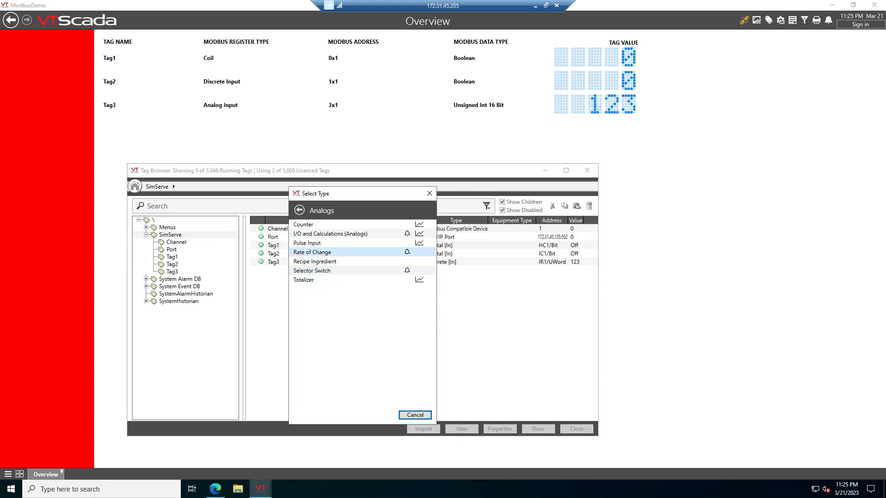
{"action": "left_click", "coordinate": [324, 234]}
{"action": "type", "text": "Tag4"}
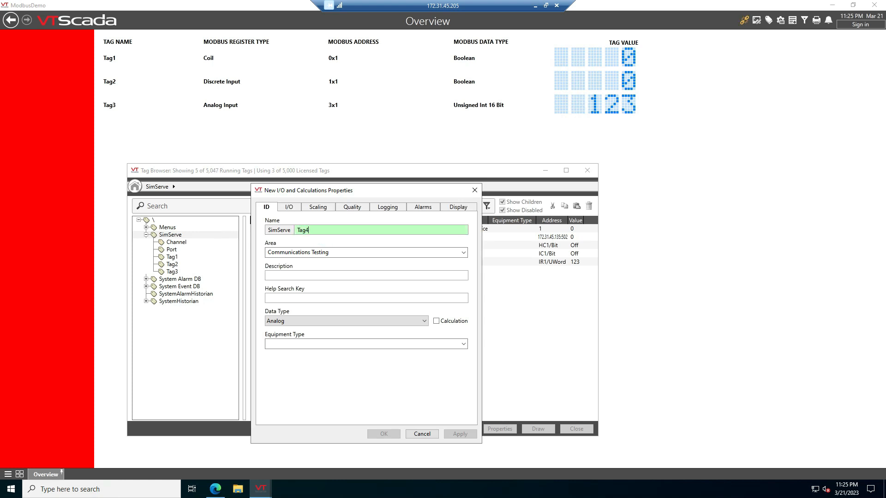
{"action": "left_click", "coordinate": [306, 319]}
{"action": "left_click", "coordinate": [291, 328]}
Set Tag4's read address to IR2/UDWord and save the tag.
{"action": "left_click", "coordinate": [289, 207]}
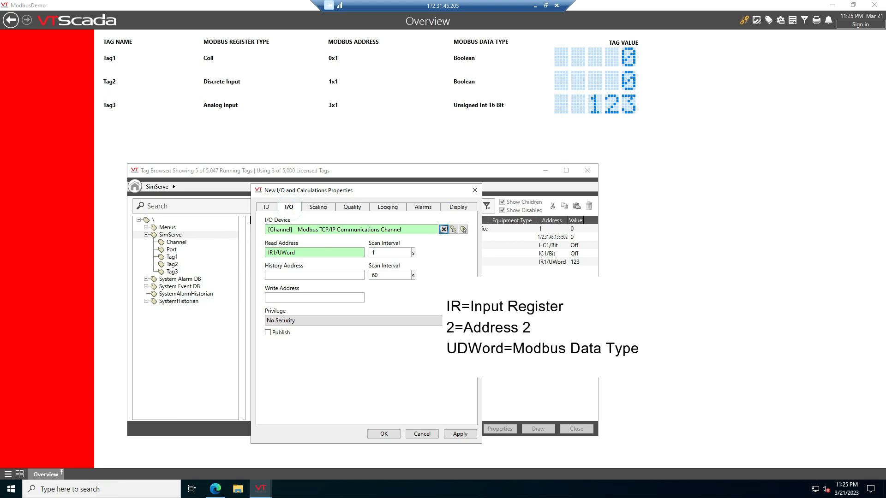
{"action": "left_click", "coordinate": [275, 253]}
{"action": "key", "text": "BackSpace"}
{"action": "type", "text": "2/U"}
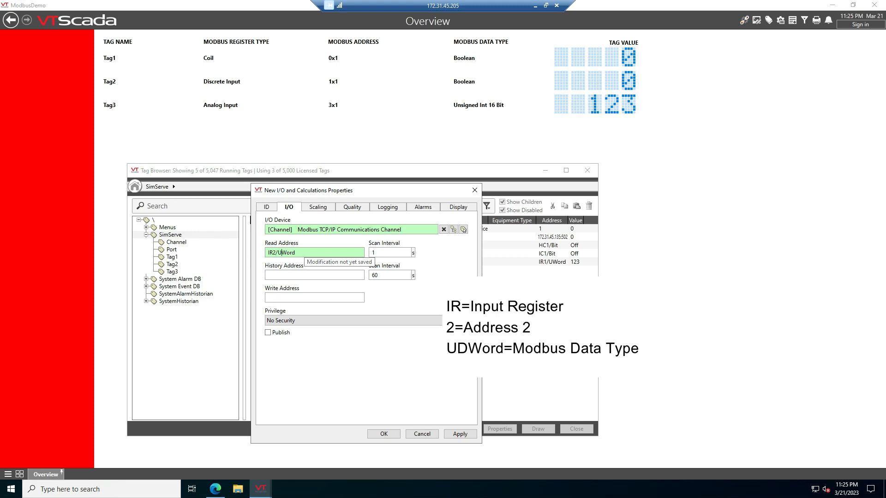
{"action": "type", "text": "D"}
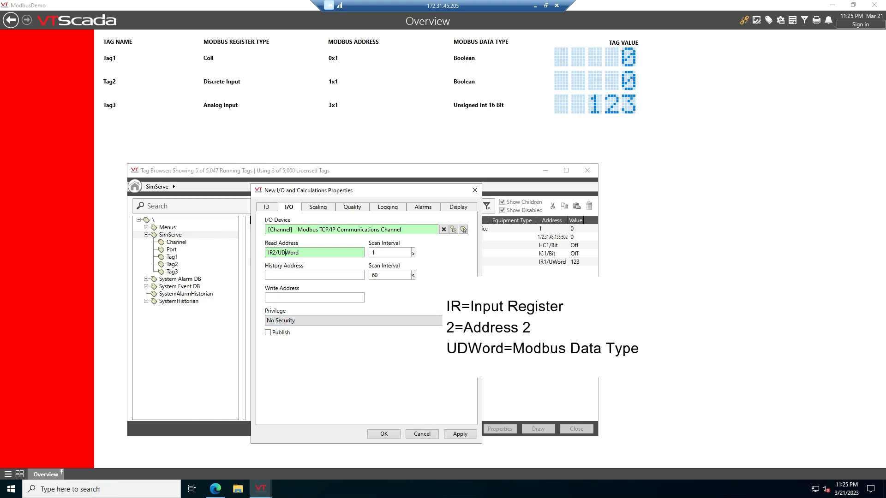
{"action": "left_click", "coordinate": [386, 433]}
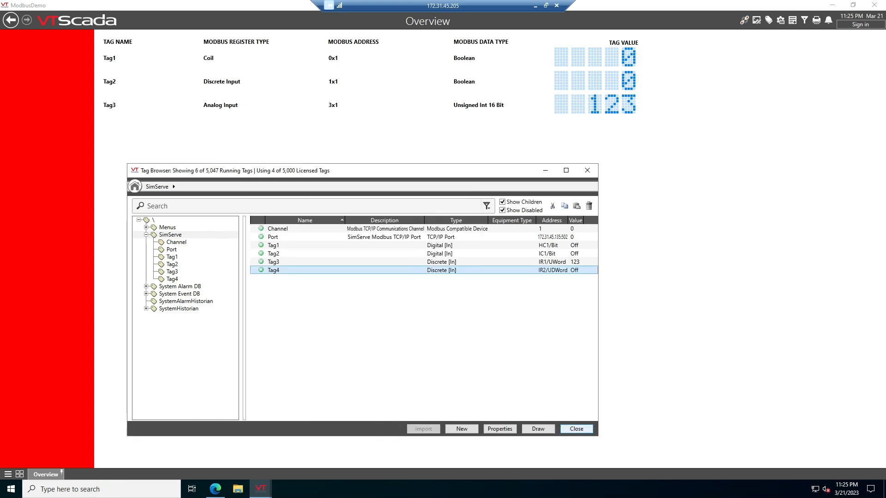
Open the Overview page for editing and delete the blank rectangle covering the Tag4 row below Tag3.
{"action": "left_click", "coordinate": [576, 428]}
{"action": "left_click", "coordinate": [756, 19]}
{"action": "left_click", "coordinate": [266, 161]}
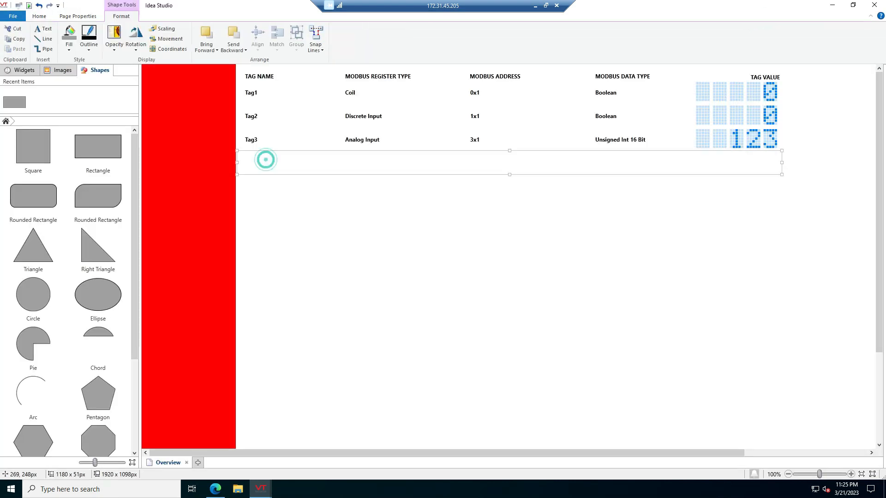
{"action": "key", "text": "Delete"}
Link the Tag4 row's LCD 5x7 Matrix widget to SimServe\Tag4 and return to the running Overview page.
{"action": "right_click", "coordinate": [734, 162]}
{"action": "left_click", "coordinate": [761, 168]}
{"action": "left_click", "coordinate": [363, 85]}
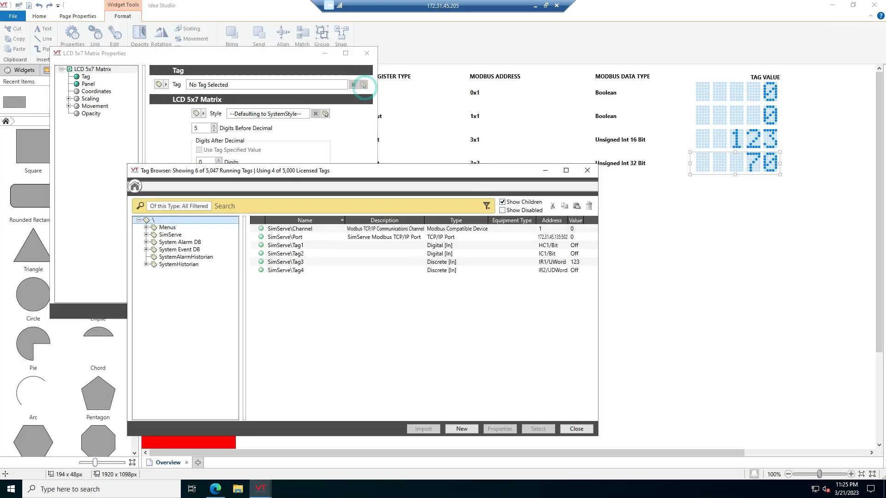
{"action": "left_click", "coordinate": [544, 426]}
{"action": "left_click", "coordinate": [318, 311]}
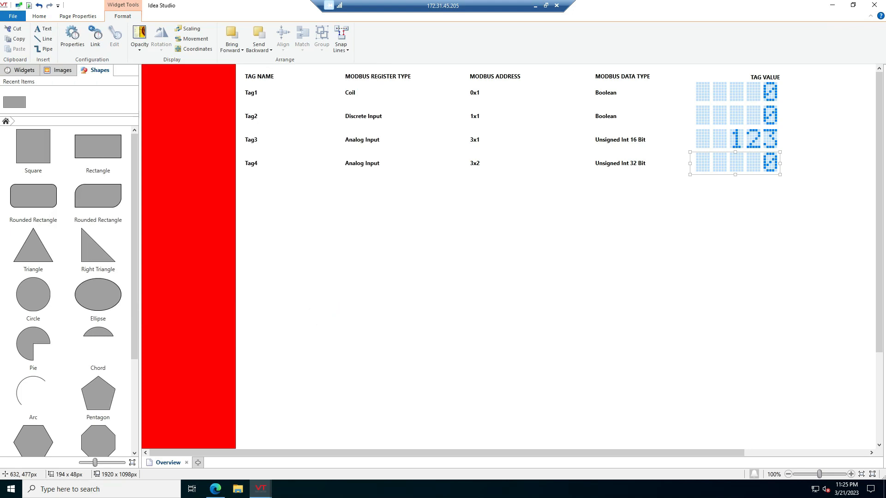
{"action": "left_click", "coordinate": [874, 5]}
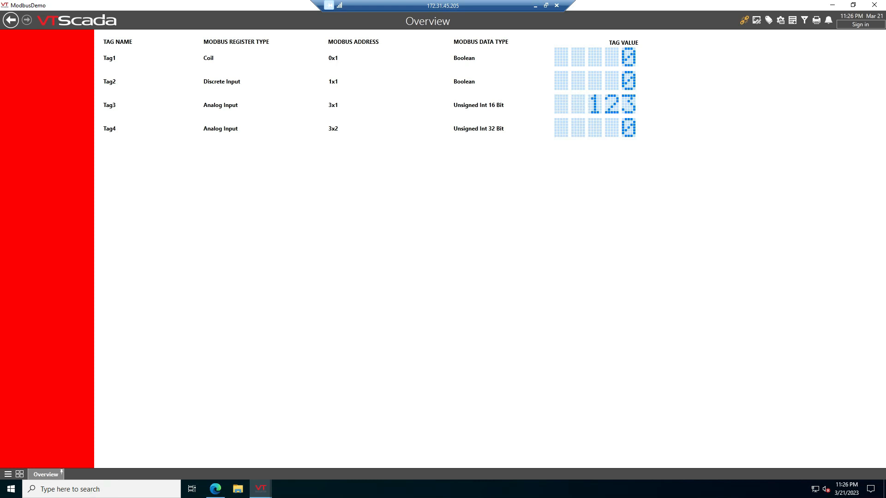
Switch to SimServe and add a Device01 tag named Tag4 with data type UInt32 and starting address 3x 2.
{"action": "key", "text": "alt+Tab"}
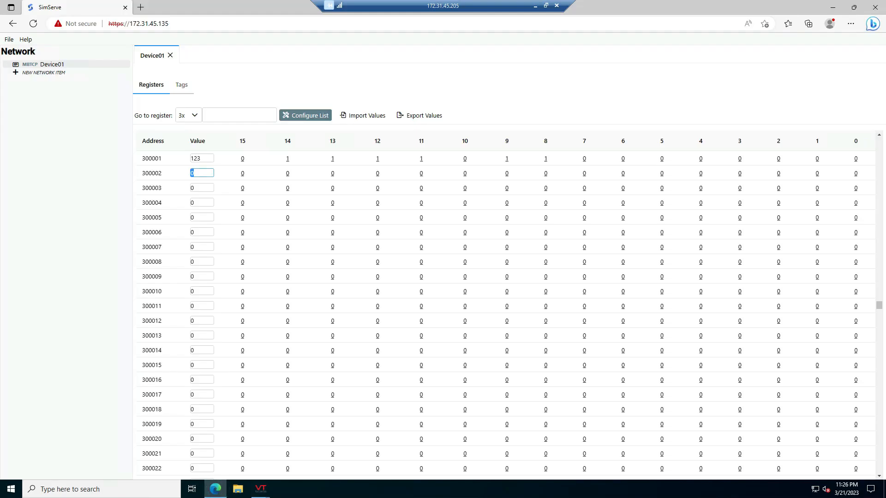
{"action": "left_click", "coordinate": [182, 85]}
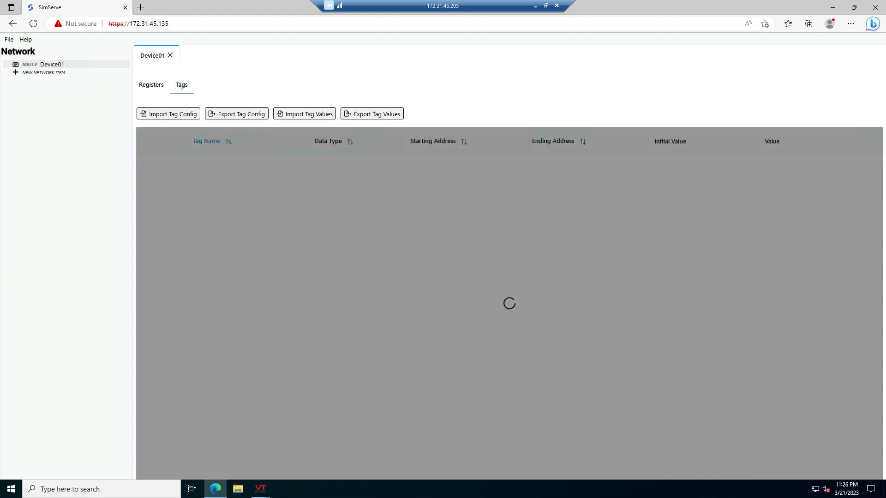
{"action": "left_click", "coordinate": [215, 166]}
{"action": "type", "text": "Tag4"}
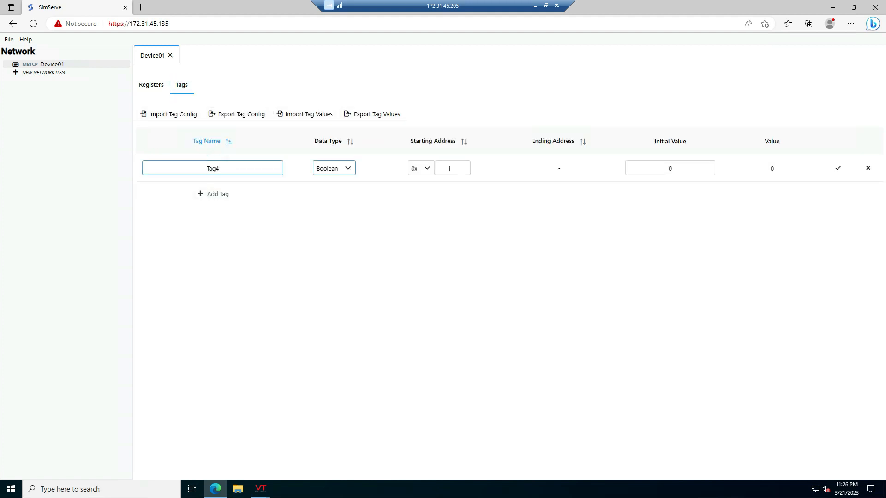
{"action": "left_click", "coordinate": [334, 168]}
{"action": "scroll", "coordinate": [332, 252], "scroll_direction": "down", "scroll_amount": 1}
{"action": "left_click", "coordinate": [331, 255]}
{"action": "left_click", "coordinate": [420, 169]}
{"action": "left_click", "coordinate": [419, 213]}
{"action": "left_click", "coordinate": [463, 166]}
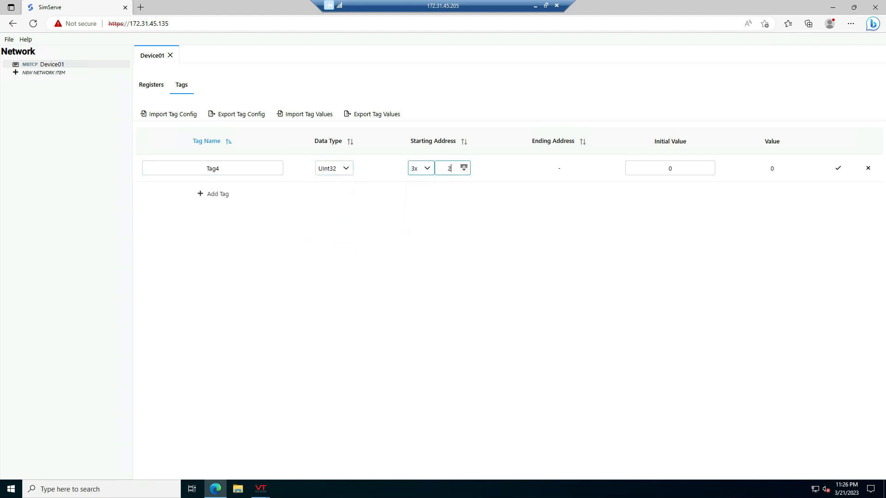
{"action": "left_click", "coordinate": [838, 168]}
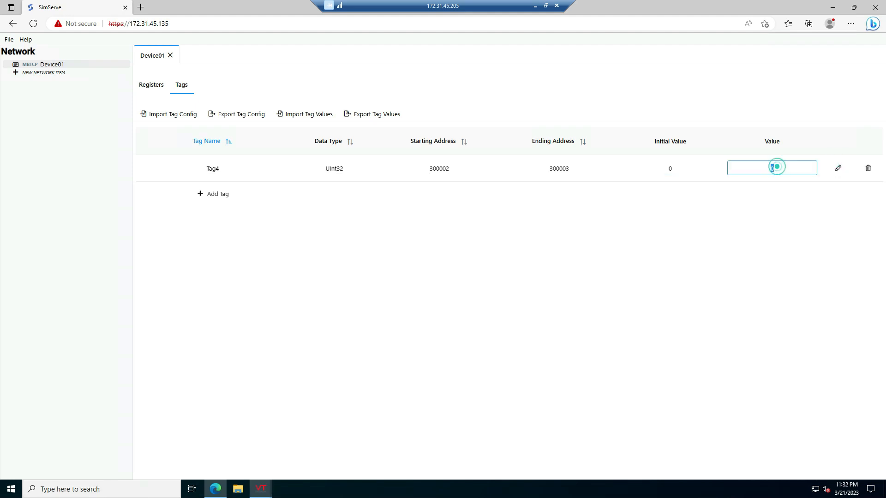
Set Tag4's value to 78978 in SimServe, then check its registers and the live value on the VTScada Overview page.
{"action": "double_click", "coordinate": [774, 166]}
{"action": "type", "text": "78978"}
{"action": "left_click", "coordinate": [770, 208]}
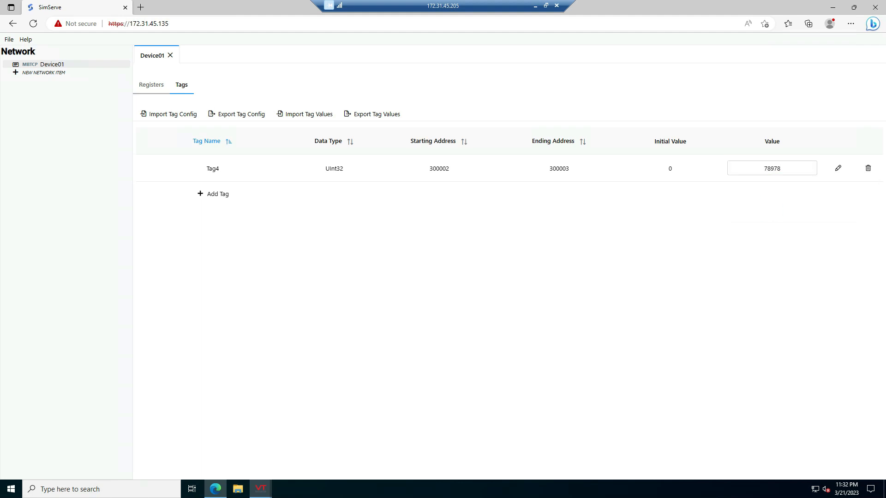
{"action": "left_click", "coordinate": [151, 85]}
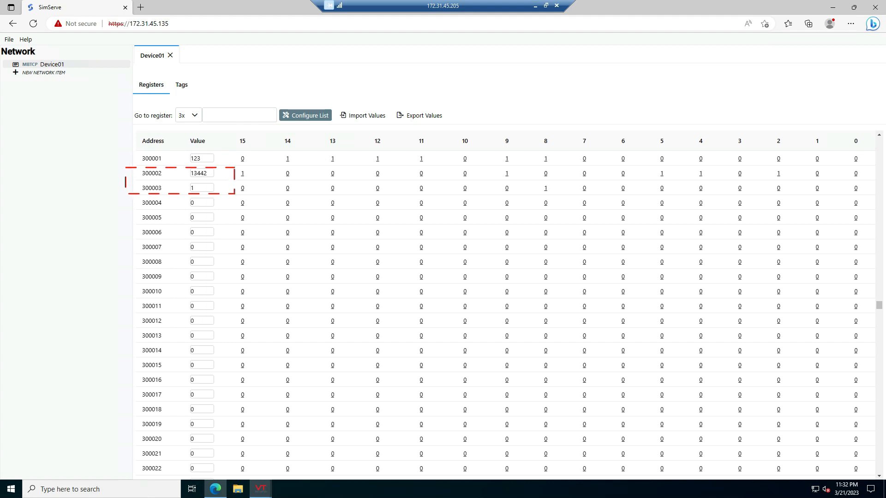
{"action": "left_click", "coordinate": [261, 489]}
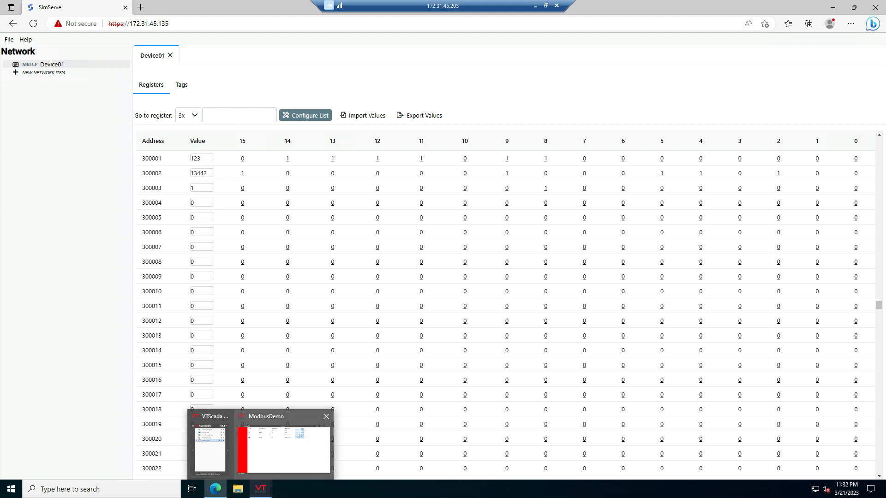
{"action": "left_click", "coordinate": [284, 448]}
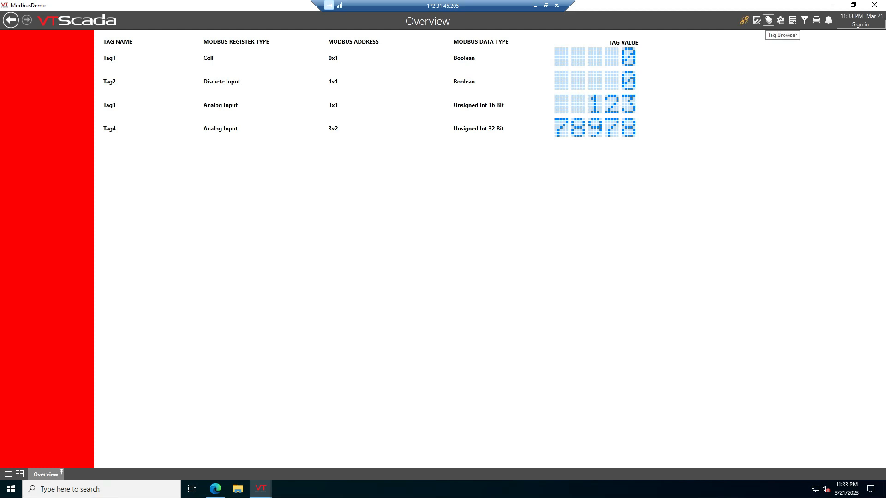
Create a new I/O and Calculations (Analogs) tag named Tag5 under SimServe.
{"action": "left_click", "coordinate": [768, 20]}
{"action": "left_click", "coordinate": [462, 429]}
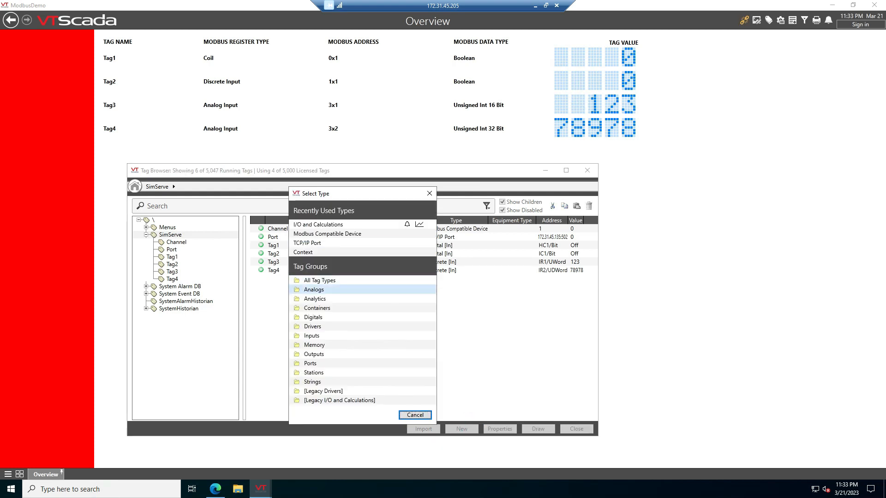
{"action": "left_click", "coordinate": [314, 289]}
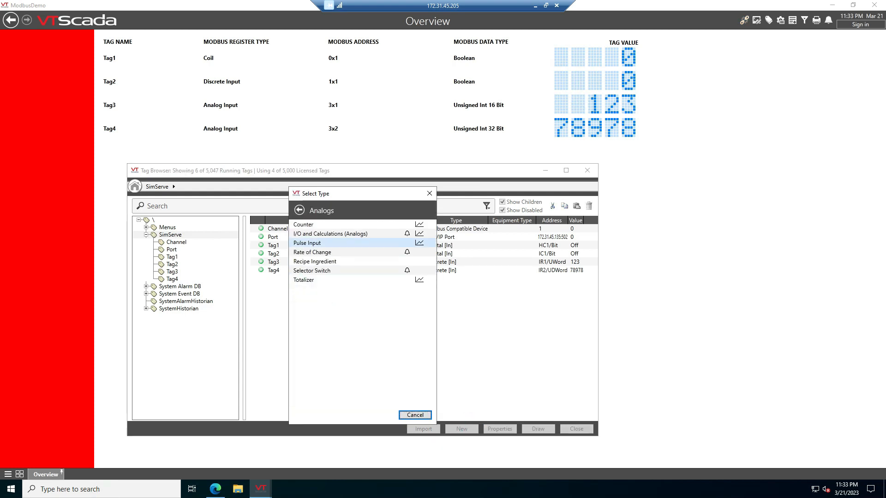
{"action": "left_click", "coordinate": [338, 234]}
{"action": "type", "text": "Tag5"}
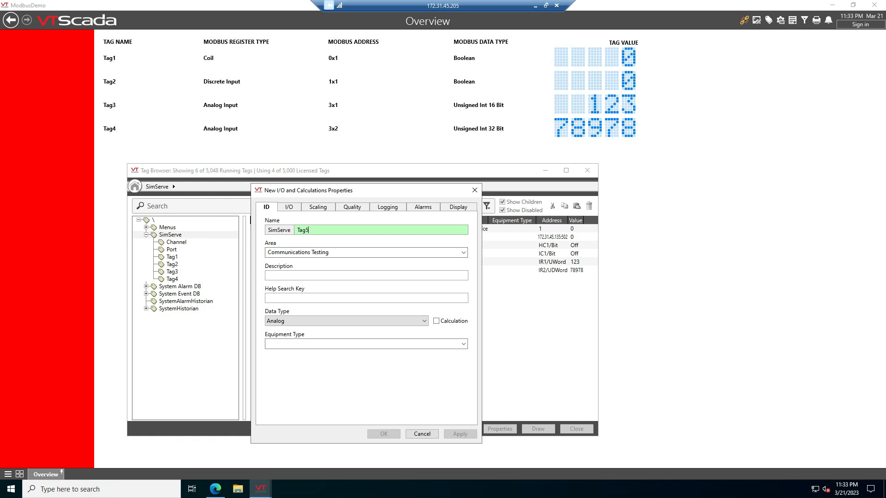
Set Tag5's read address to IR4/Float and save the tag.
{"action": "left_click", "coordinate": [288, 207]}
{"action": "double_click", "coordinate": [283, 252]}
{"action": "type", "text": "IR4/Float"}
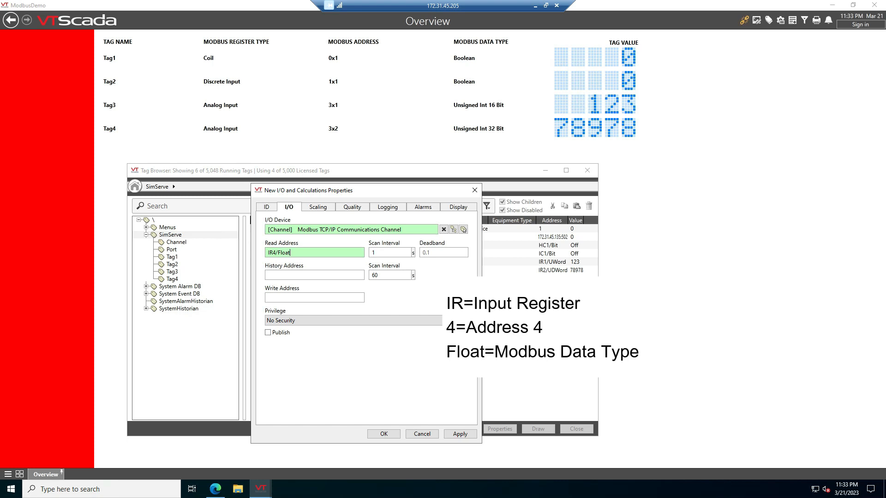
{"action": "left_click", "coordinate": [384, 434]}
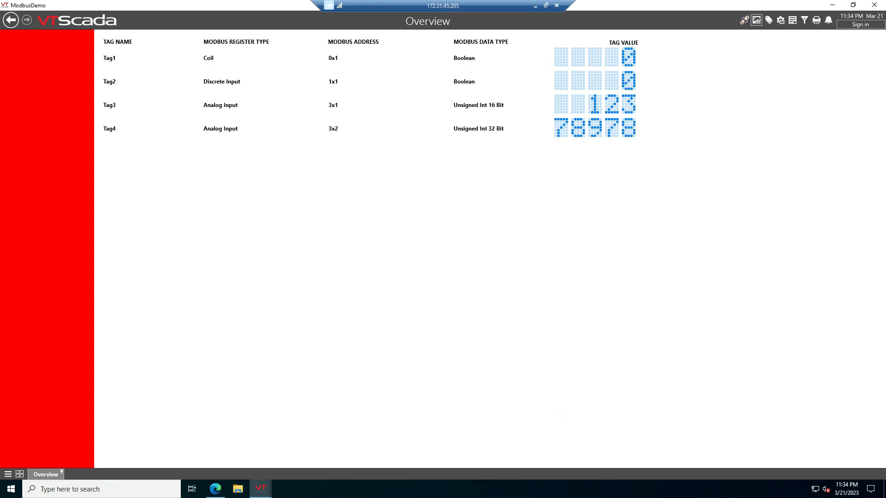
In the Overview page editor, link the Tag5 row's LCD 5x7 Matrix widget to SimServe\Tag5 and return to the running page.
{"action": "double_click", "coordinate": [716, 189]}
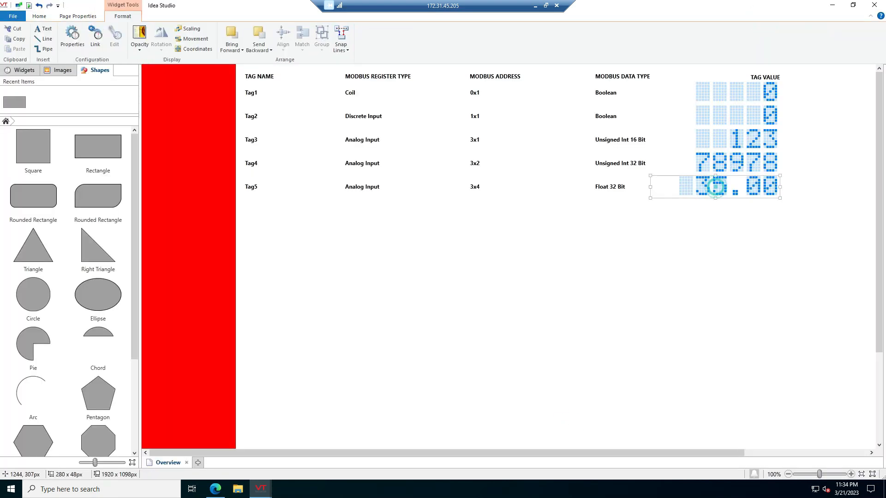
{"action": "left_click", "coordinate": [363, 85]}
{"action": "double_click", "coordinate": [318, 279]}
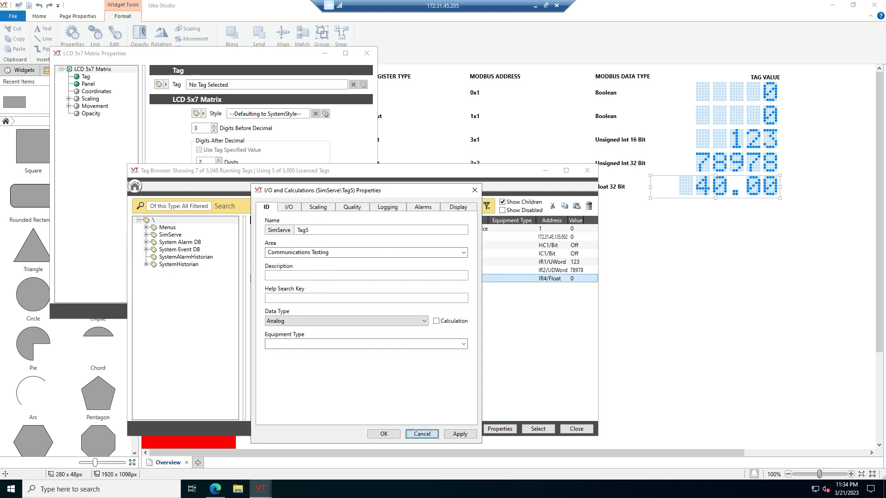
{"action": "left_click", "coordinate": [422, 434]}
{"action": "left_click", "coordinate": [536, 427]}
{"action": "left_click", "coordinate": [312, 311]}
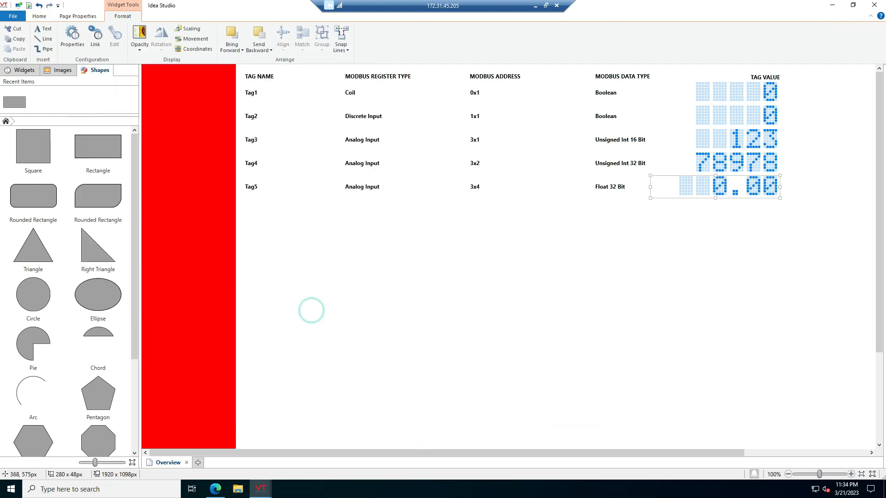
{"action": "left_click", "coordinate": [874, 5]}
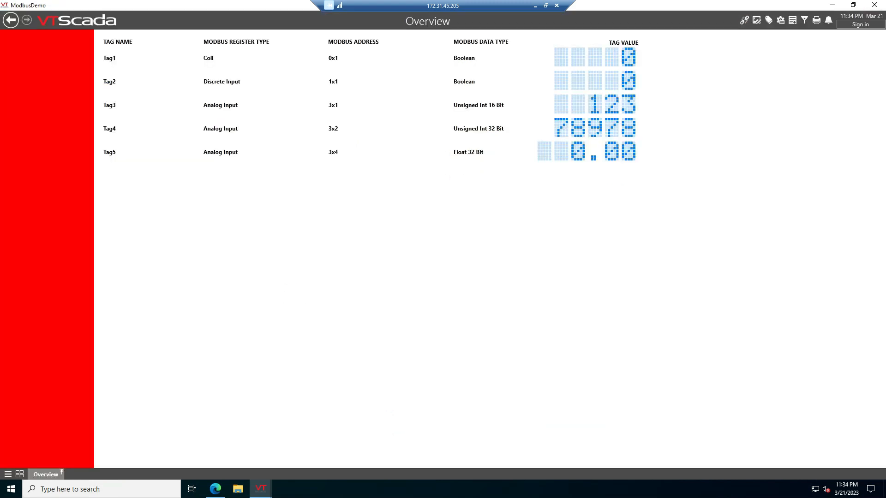
Switch to SimServe and add a Device01 tag named Tag5 with data type FloatSingle, starting at address 300004.
{"action": "left_click", "coordinate": [216, 489]}
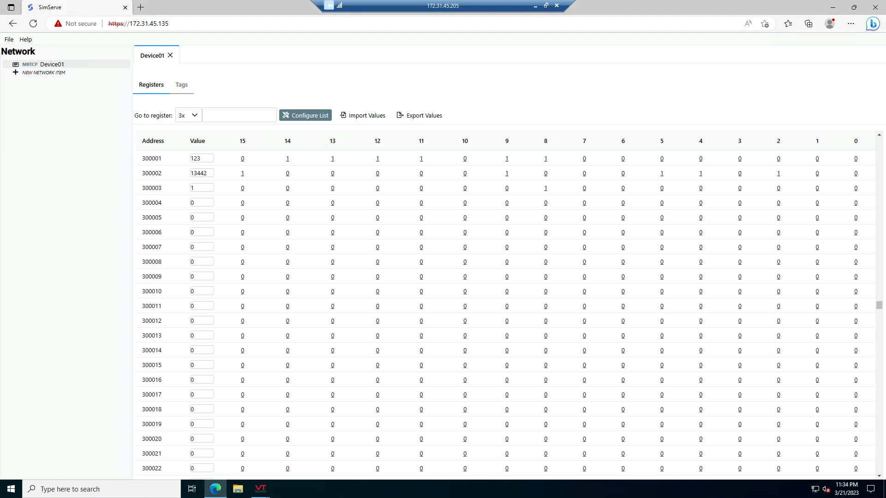
{"action": "left_click", "coordinate": [181, 84]}
{"action": "left_click", "coordinate": [214, 194]}
{"action": "type", "text": "Tag5"}
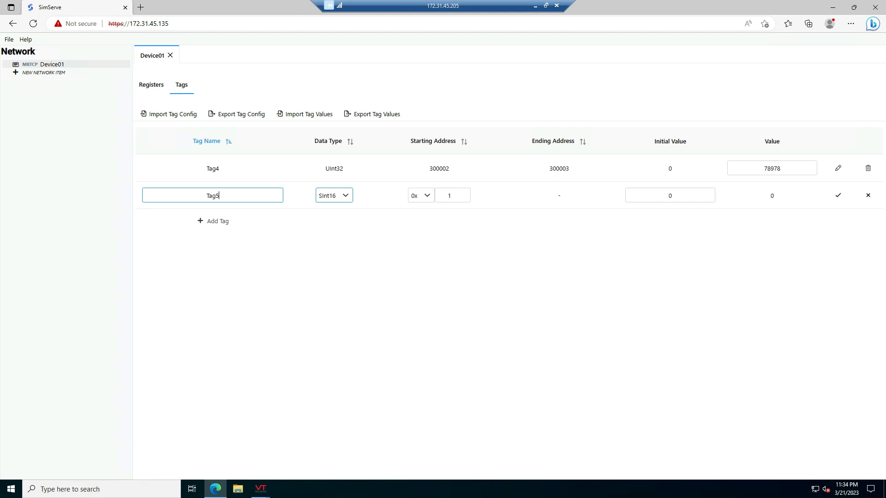
{"action": "left_click", "coordinate": [345, 192]}
{"action": "scroll", "coordinate": [337, 258], "scroll_direction": "down", "scroll_amount": 3}
{"action": "left_click", "coordinate": [335, 272]}
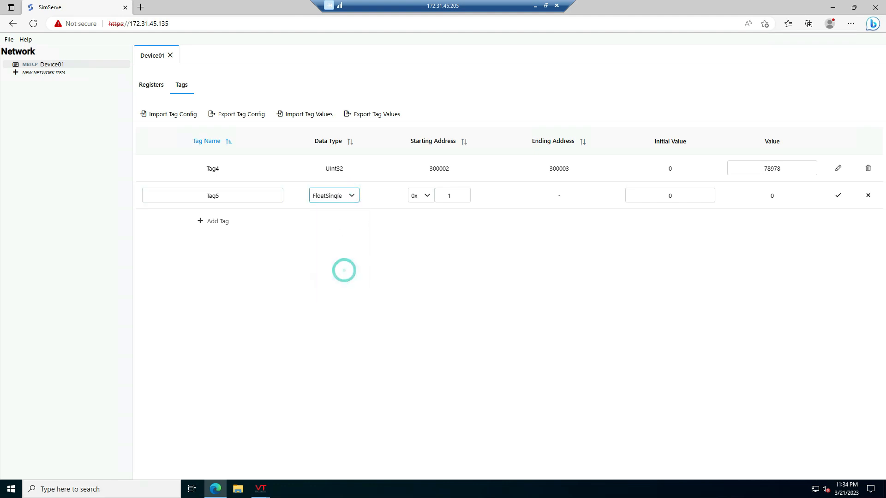
{"action": "left_click", "coordinate": [421, 195]}
{"action": "left_click", "coordinate": [422, 241]}
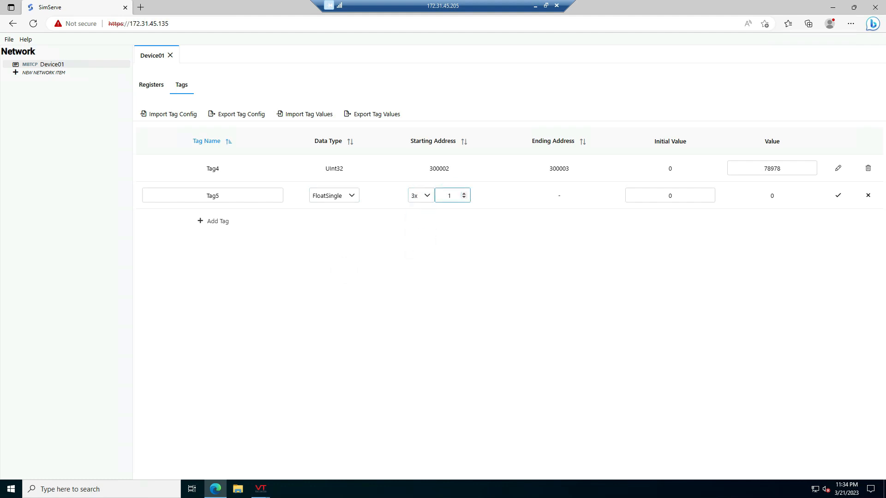
{"action": "left_click", "coordinate": [799, 202]}
{"action": "left_click", "coordinate": [838, 196]}
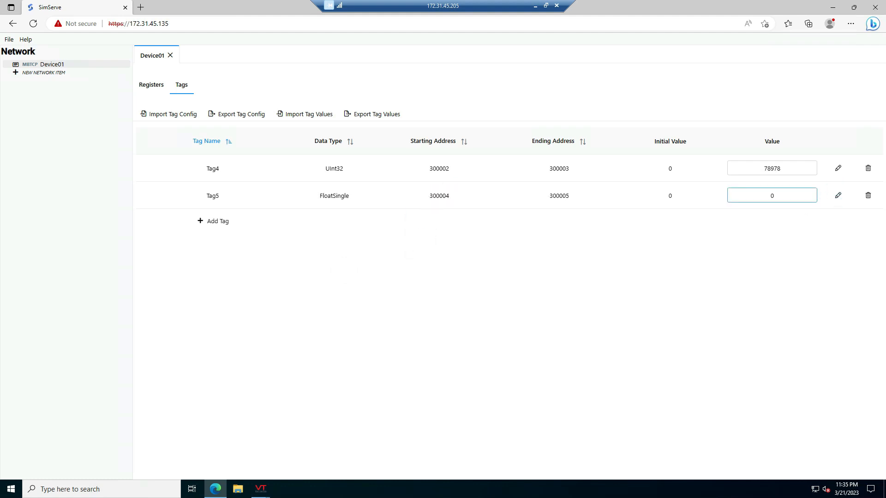
Set Tag5's value to 123.5 in SimServe, then check its live value on the VTScada Overview page.
{"action": "double_click", "coordinate": [780, 200]}
{"action": "type", "text": "123.5"}
{"action": "left_click", "coordinate": [728, 255]}
{"action": "mouse_move", "coordinate": [260, 490]}
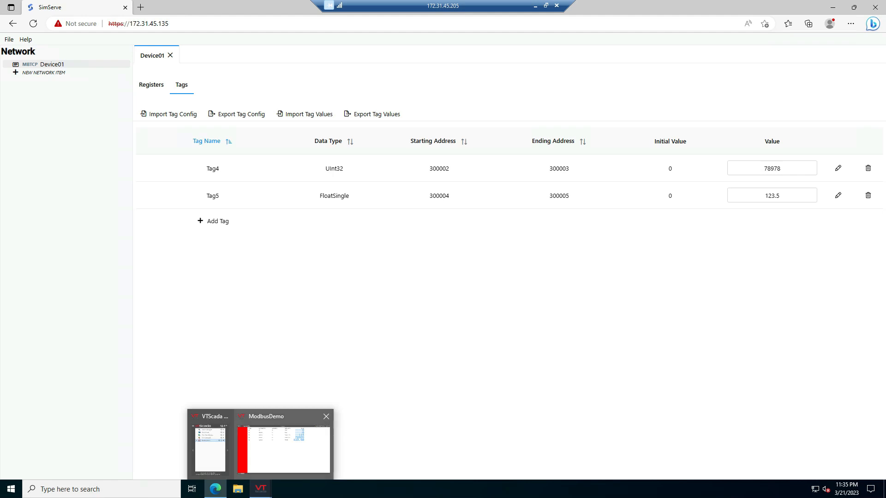
{"action": "left_click", "coordinate": [278, 459]}
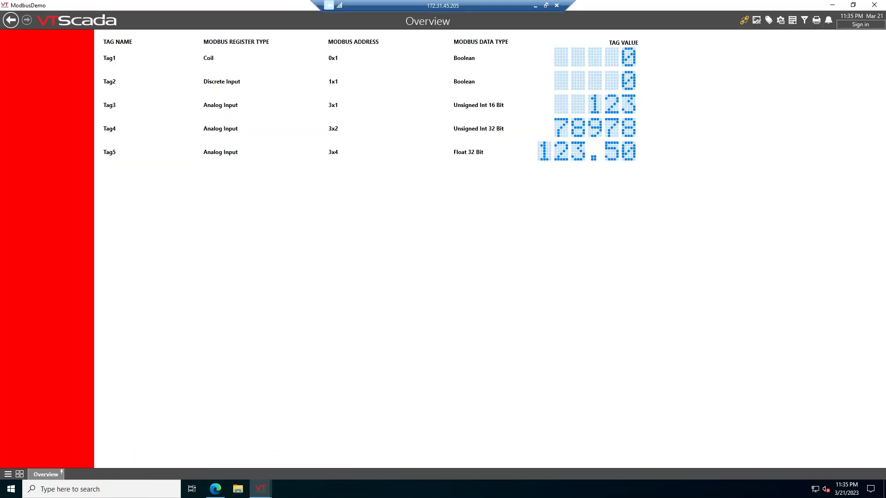
{"action": "left_click", "coordinate": [260, 489]}
{"action": "left_click", "coordinate": [282, 454]}
Create a new I/O and Calculations (Analogs) tag named Tag6 under SimServe with the Discrete data type.
{"action": "left_click", "coordinate": [768, 21]}
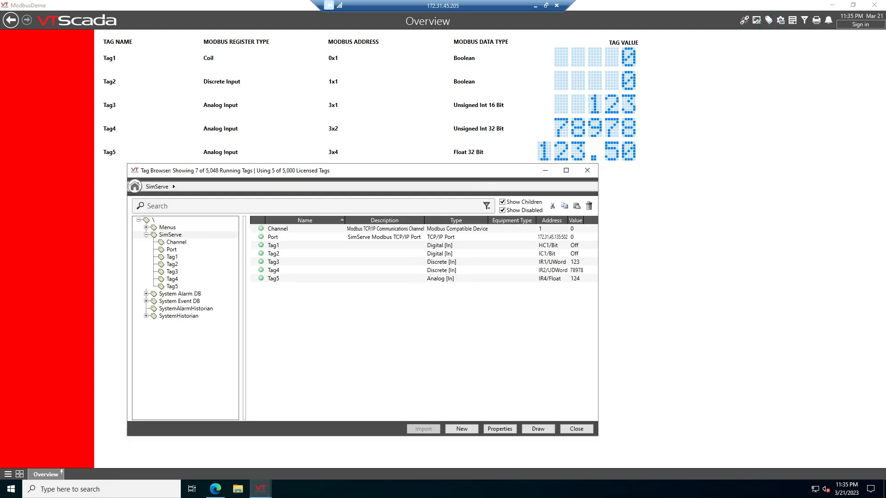
{"action": "left_click", "coordinate": [462, 429]}
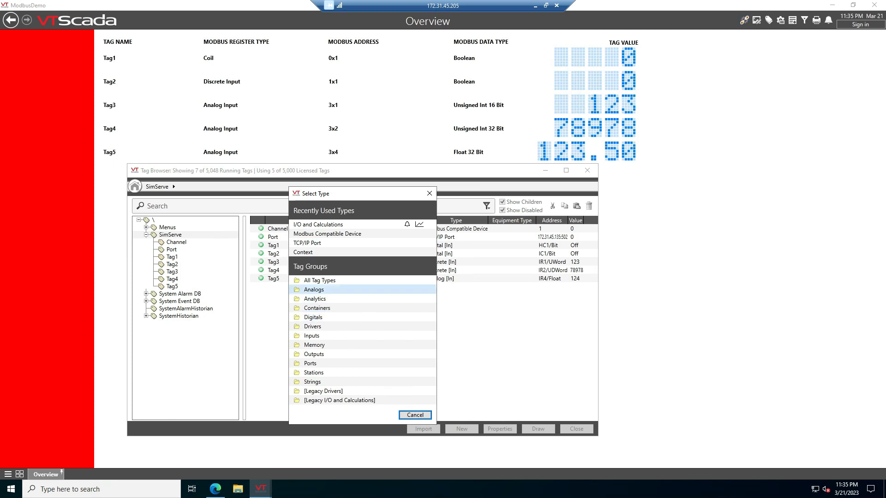
{"action": "left_click", "coordinate": [332, 289]}
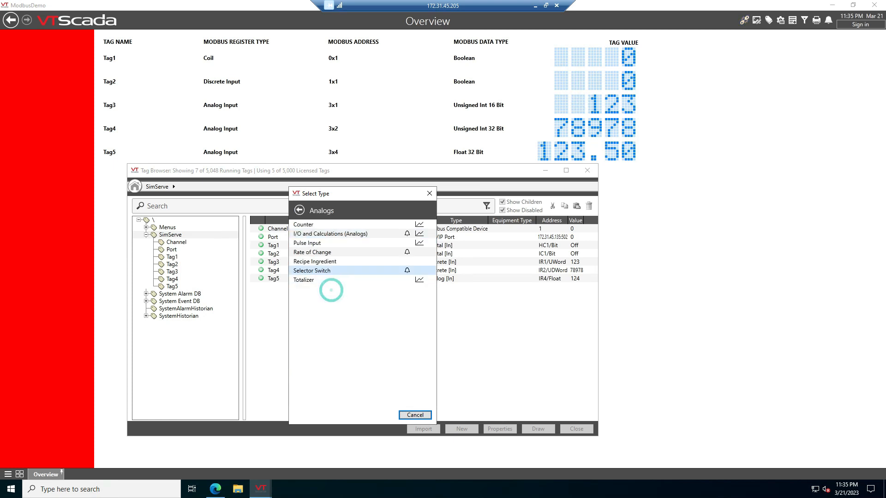
{"action": "left_click", "coordinate": [328, 233]}
{"action": "type", "text": "Tag6"}
{"action": "left_click", "coordinate": [299, 321]}
{"action": "left_click", "coordinate": [299, 335]}
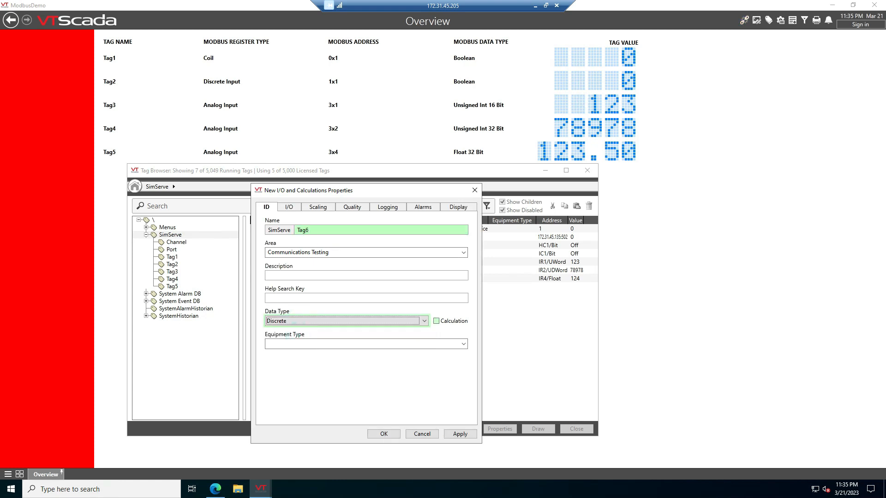
Set Tag6's read address to HR1/SWord, save the tag and close the Tag Browser.
{"action": "left_click", "coordinate": [289, 207]}
{"action": "double_click", "coordinate": [294, 253]}
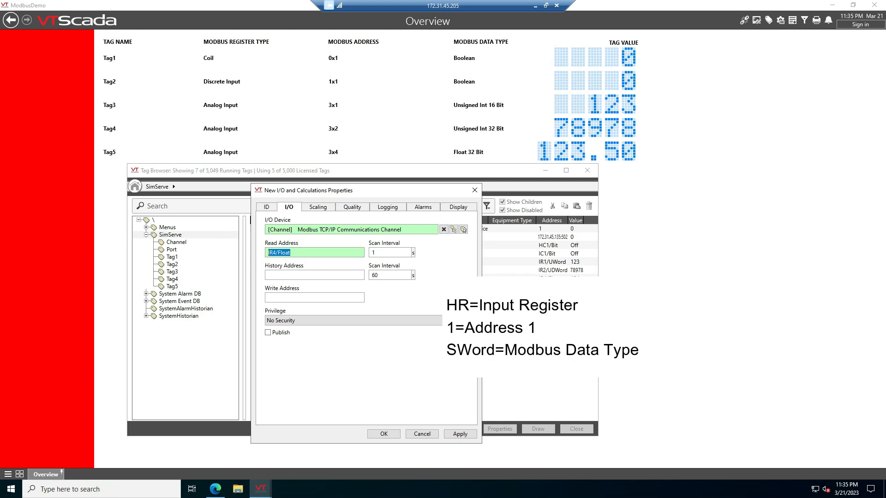
{"action": "type", "text": "HR1/S"}
{"action": "key", "text": "Return"}
{"action": "left_click", "coordinate": [576, 429]}
In the Overview page editor, delete the shape covering the Tag6 row, link its LCD 5x7 Matrix widget to SimServe\Tag6 and return to the running page.
{"action": "left_click", "coordinate": [756, 21]}
{"action": "left_click", "coordinate": [323, 211]}
{"action": "key", "text": "Delete"}
{"action": "right_click", "coordinate": [719, 209]}
{"action": "left_click", "coordinate": [741, 215]}
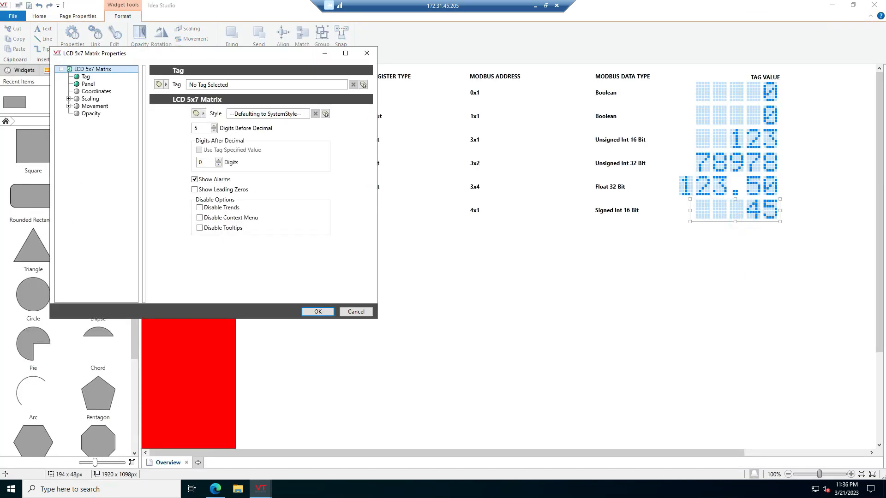
{"action": "left_click", "coordinate": [363, 84]}
{"action": "left_click", "coordinate": [537, 428]}
{"action": "left_click", "coordinate": [318, 311]}
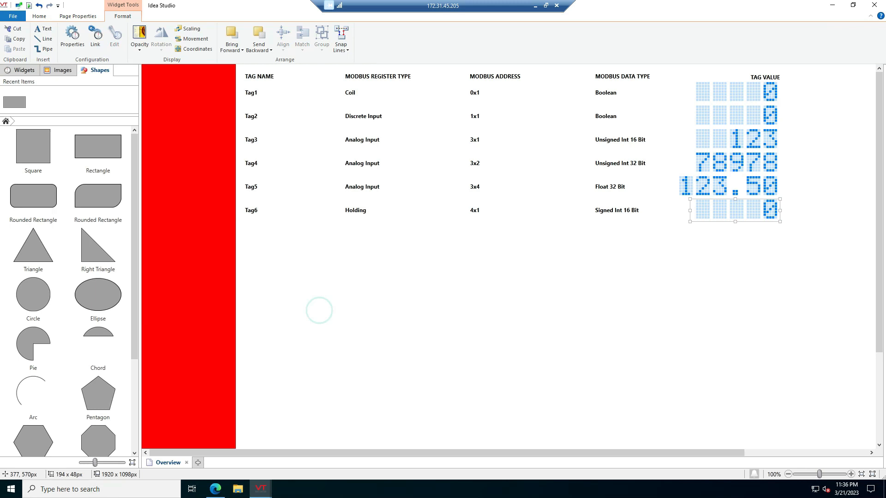
{"action": "left_click", "coordinate": [874, 5]}
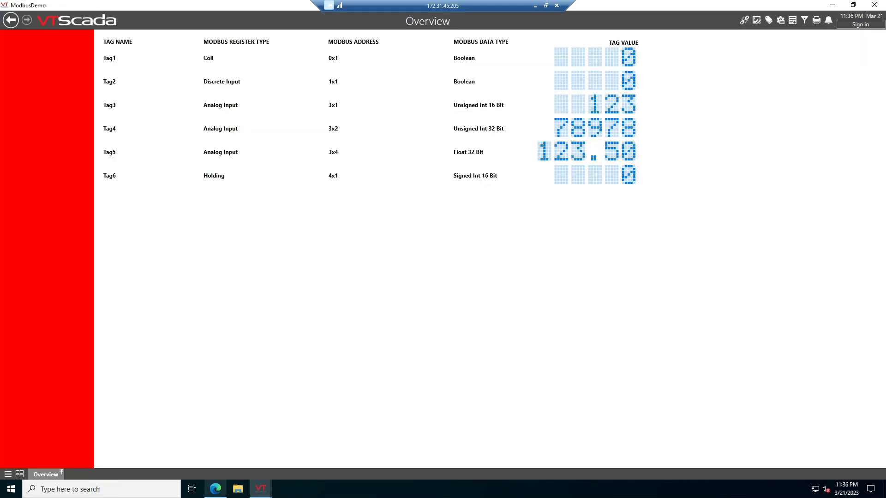
Switch to SimServe and add a Device01 tag named Tag6 with data type SInt16, starting at address 400001.
{"action": "left_click", "coordinate": [215, 489]}
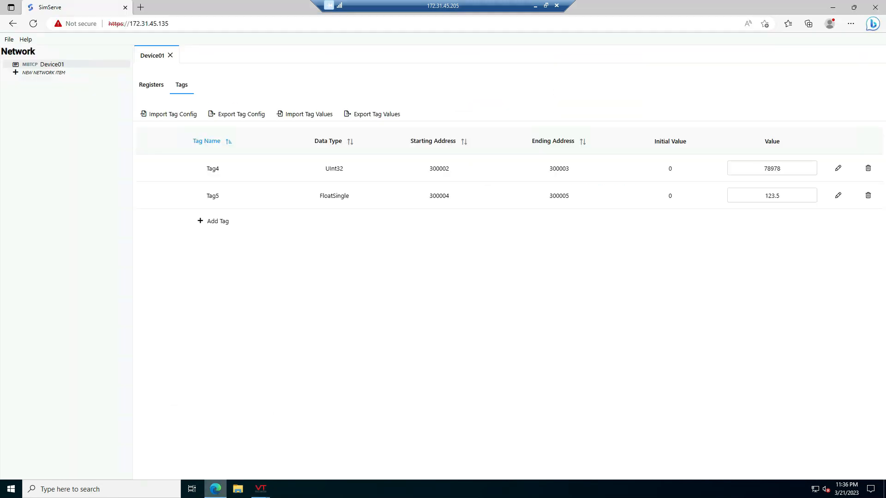
{"action": "left_click", "coordinate": [214, 222]}
{"action": "left_click", "coordinate": [225, 222]}
{"action": "type", "text": "Tag6"}
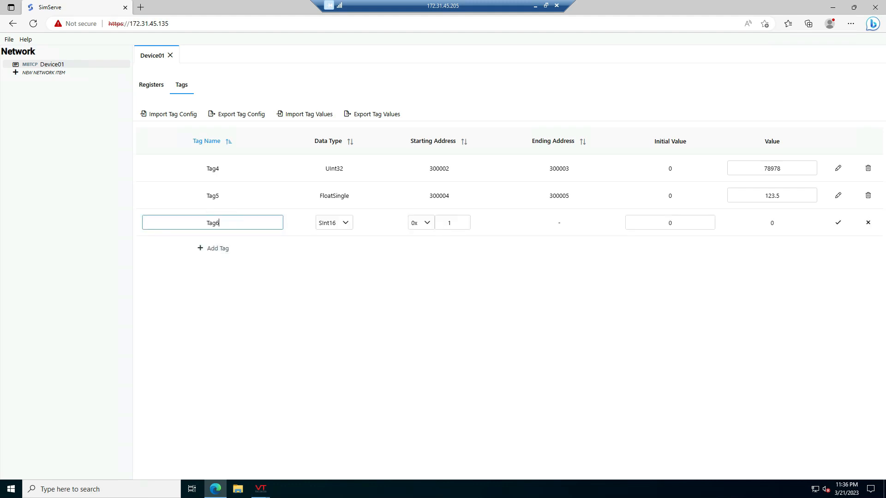
{"action": "left_click", "coordinate": [421, 223]}
{"action": "left_click", "coordinate": [421, 282]}
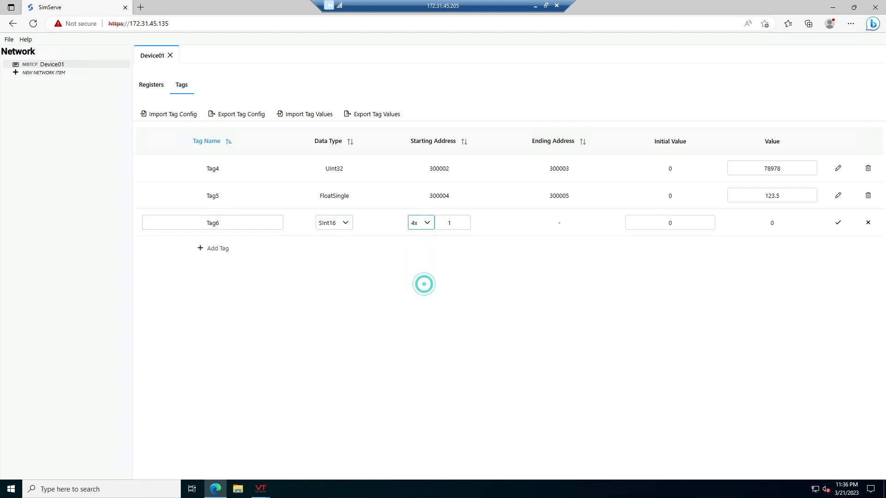
{"action": "left_click", "coordinate": [838, 223]}
Set Tag6's value to 1234 in SimServe, then check its live value on the VTScada Overview page.
{"action": "double_click", "coordinate": [784, 222]}
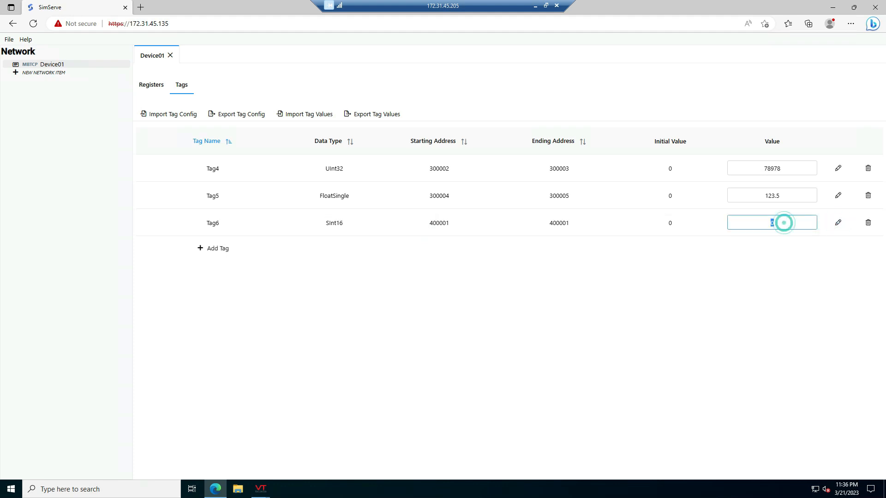
{"action": "type", "text": "1234"}
{"action": "key", "text": "Return"}
{"action": "mouse_move", "coordinate": [261, 488]}
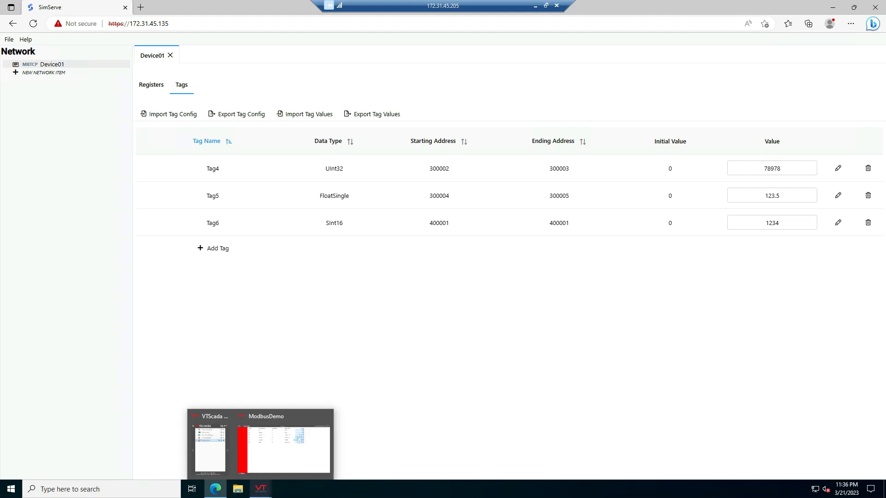
{"action": "left_click", "coordinate": [276, 455]}
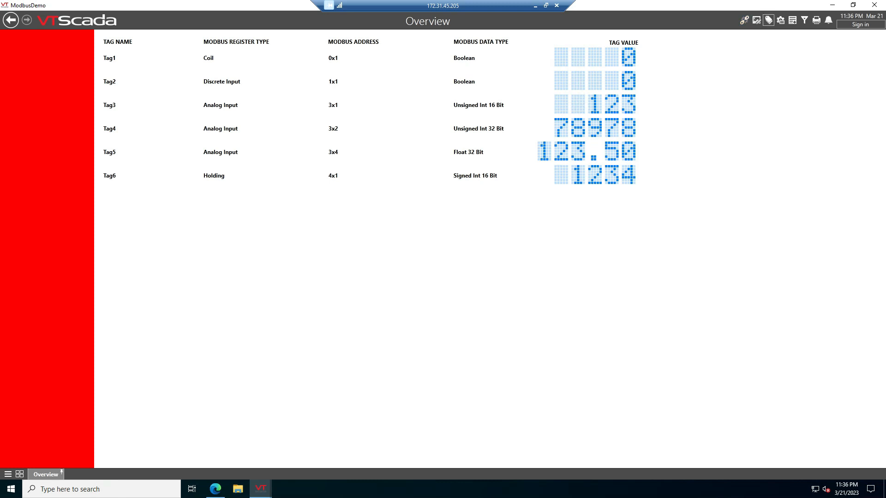
Create a new I/O and Calculations (Analogs) tag named Tag7 under SimServe with the Discrete data type.
{"action": "left_click", "coordinate": [768, 19]}
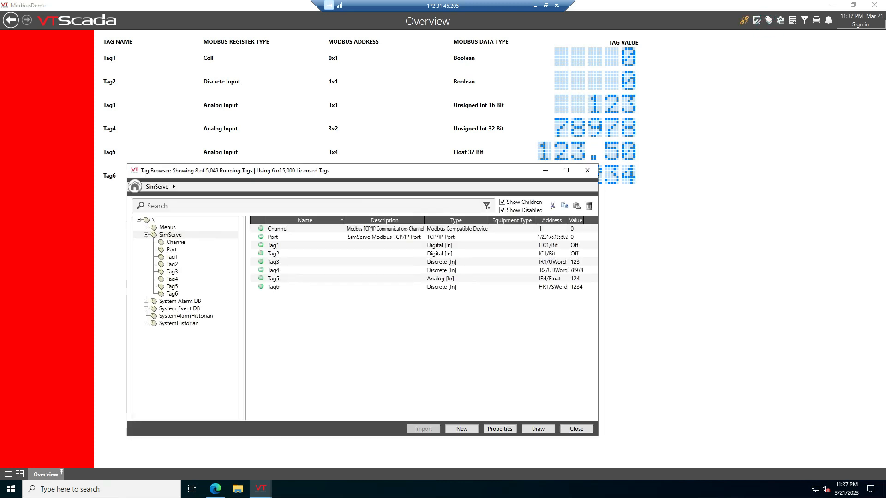
{"action": "left_click", "coordinate": [462, 428]}
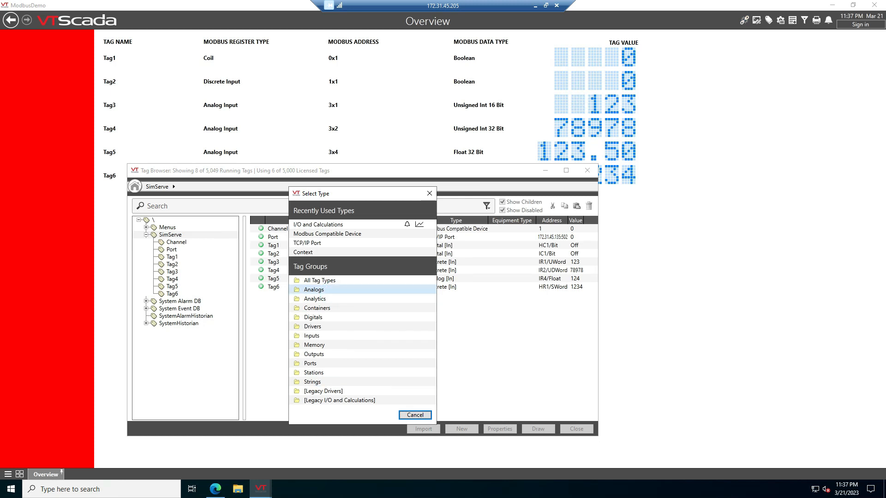
{"action": "left_click", "coordinate": [314, 290]}
{"action": "left_click", "coordinate": [317, 233]}
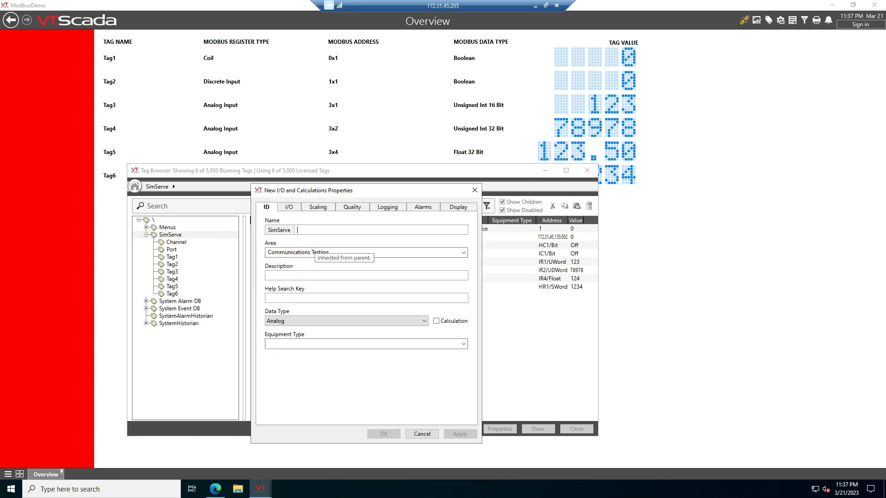
{"action": "type", "text": "Tag7"}
{"action": "left_click", "coordinate": [346, 321]}
{"action": "left_click", "coordinate": [283, 340]}
Set Tag7's read address to HR2/SDWord, save the tag and close the Tag Browser.
{"action": "left_click", "coordinate": [289, 206]}
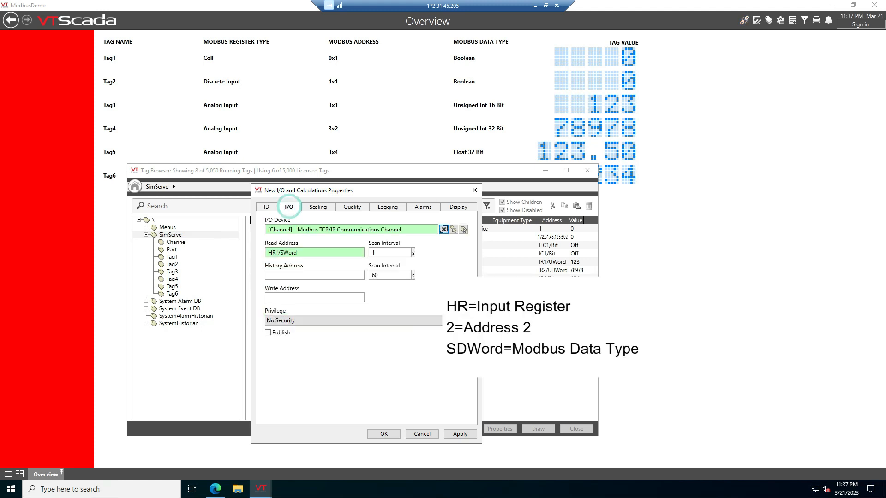
{"action": "left_click", "coordinate": [279, 252]}
{"action": "type", "text": "D"}
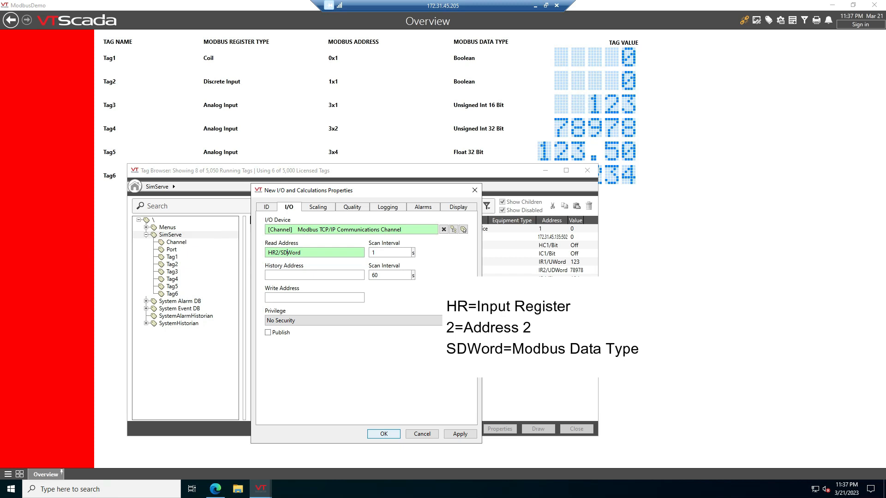
{"action": "left_click", "coordinate": [384, 435]}
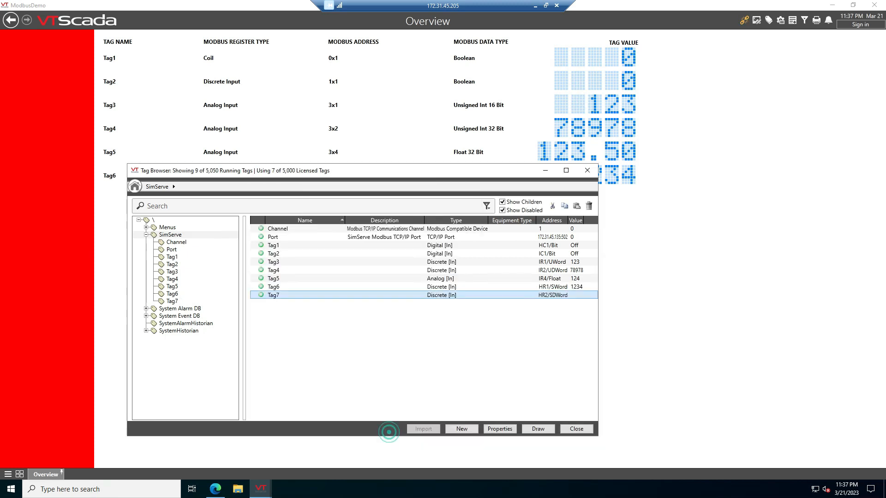
{"action": "left_click", "coordinate": [576, 429]}
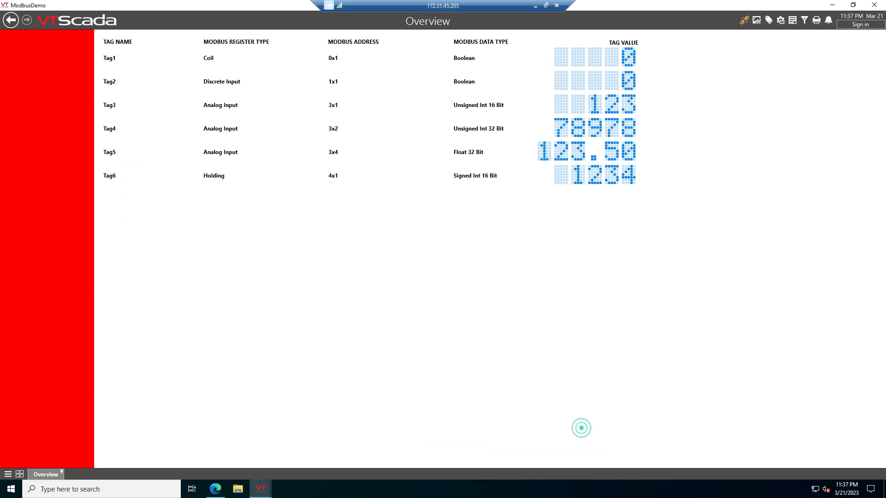
In the Overview page editor, link the Tag7 row's LCD 5x7 Matrix widget to SimServe\Tag7 and return to the running page.
{"action": "left_click", "coordinate": [757, 20]}
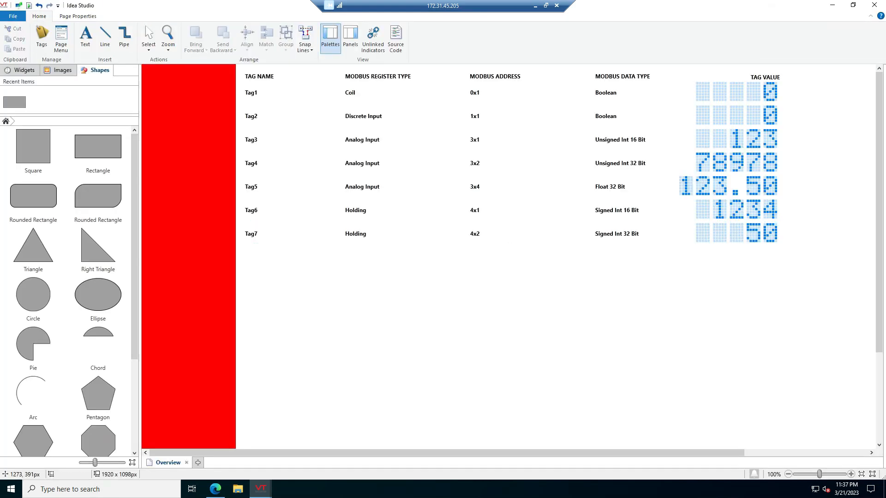
{"action": "right_click", "coordinate": [739, 234]}
{"action": "left_click", "coordinate": [756, 240]}
{"action": "left_click", "coordinate": [364, 85]}
{"action": "left_click", "coordinate": [286, 295]}
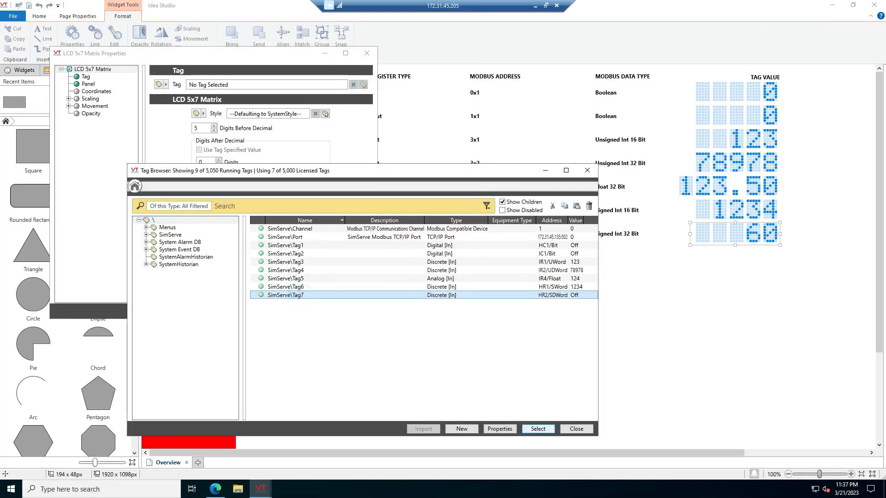
{"action": "left_click", "coordinate": [538, 428]}
{"action": "left_click", "coordinate": [318, 312]}
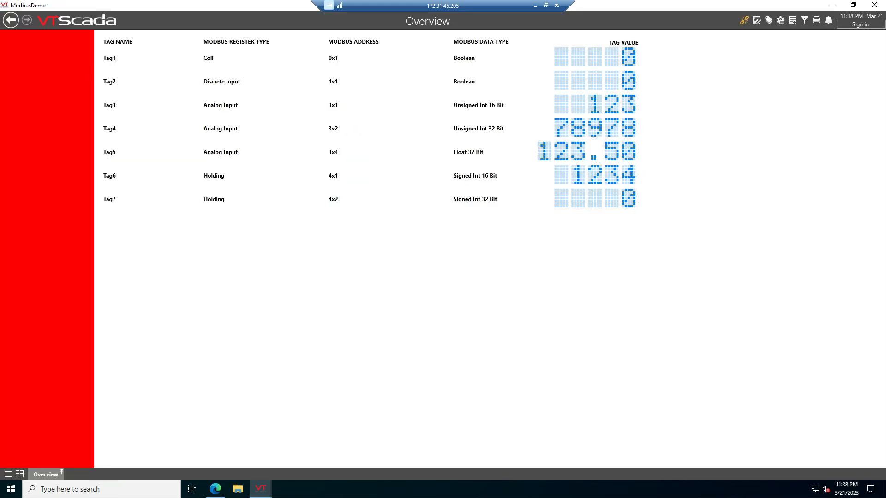
Switch to SimServe and add a Device01 tag named Tag7 with data type SInt32, starting at address 400002.
{"action": "left_click", "coordinate": [215, 489]}
{"action": "left_click", "coordinate": [213, 250]}
{"action": "type", "text": "Tag7"}
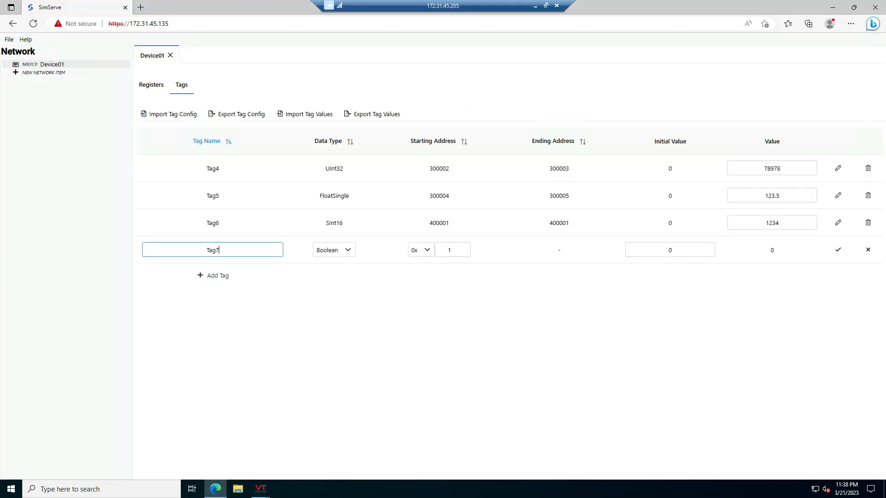
{"action": "left_click", "coordinate": [344, 250]}
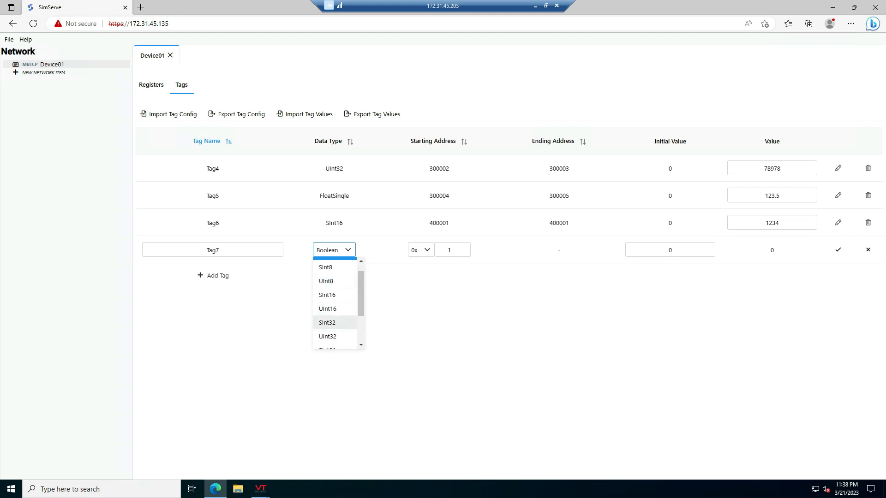
{"action": "left_click", "coordinate": [327, 336]}
{"action": "left_click", "coordinate": [421, 250]}
{"action": "left_click", "coordinate": [418, 306]}
{"action": "left_click", "coordinate": [838, 250]}
Set Tag7's value to 99999 in SimServe.
{"action": "double_click", "coordinate": [772, 249]}
{"action": "type", "text": "99999"}
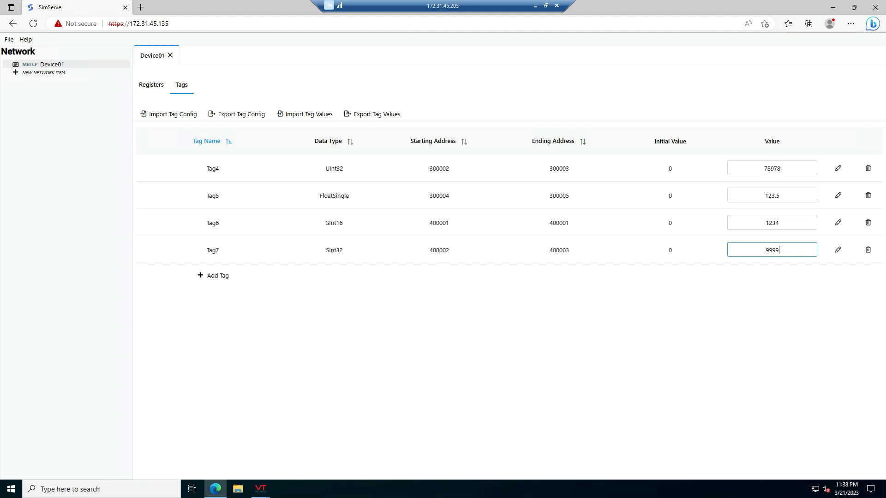
{"action": "left_click", "coordinate": [785, 307]}
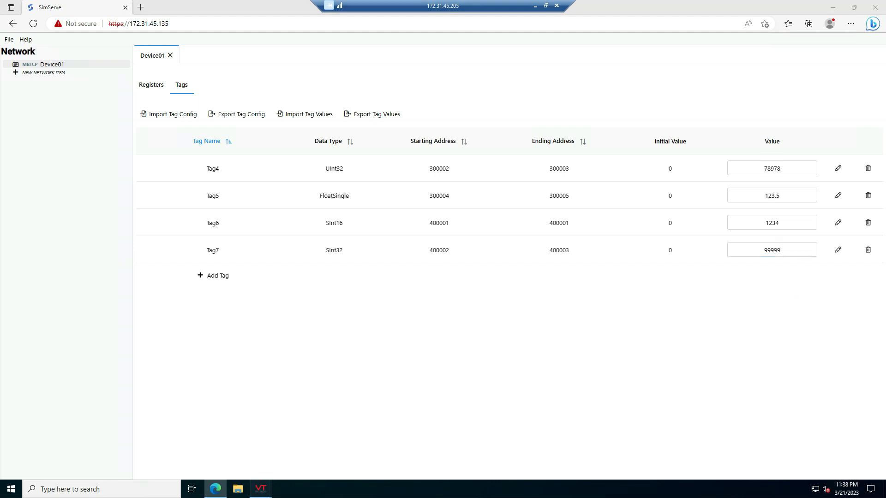
Switch to the VTScada Overview page and start a new analog I/O and Calculations tag named Tag8 under SimServe.
{"action": "mouse_move", "coordinate": [261, 488]}
{"action": "left_click", "coordinate": [273, 460]}
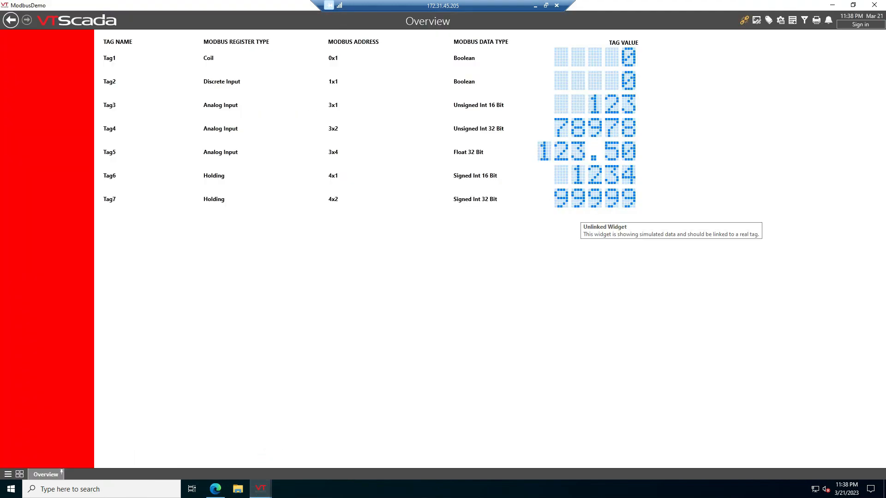
{"action": "left_click", "coordinate": [768, 21]}
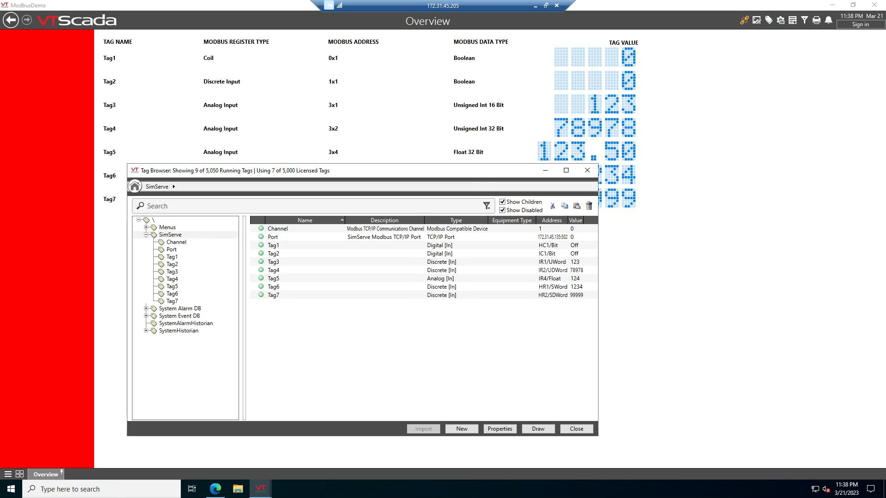
{"action": "left_click", "coordinate": [462, 428]}
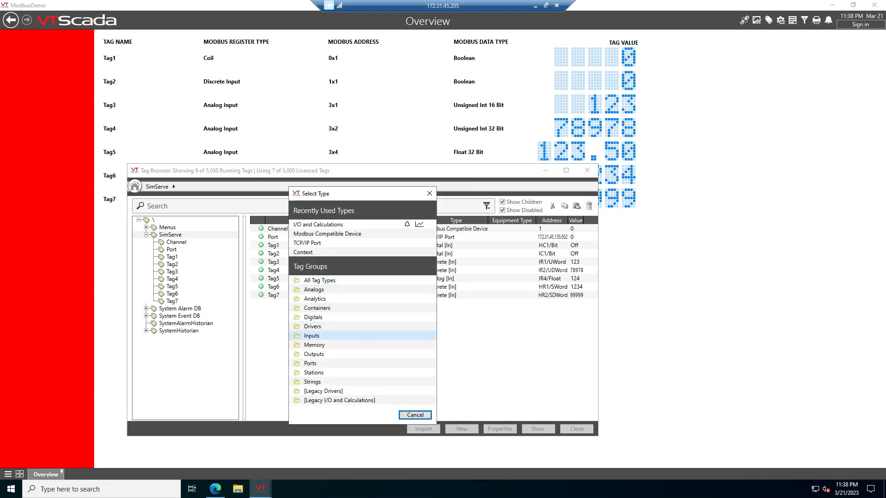
{"action": "left_click", "coordinate": [332, 290]}
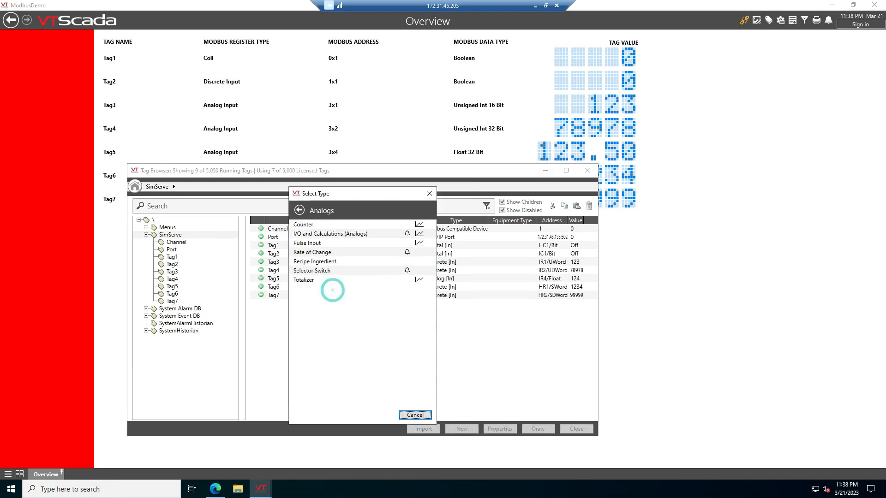
{"action": "left_click", "coordinate": [330, 234]}
{"action": "type", "text": "Tag8"}
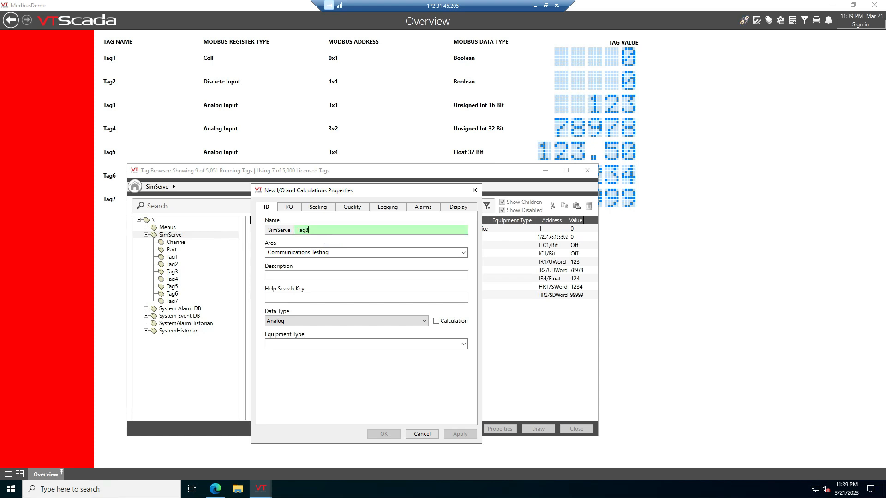
Set Tag8's read address to HR4/Double, save the tag and close the Tag Browser.
{"action": "left_click", "coordinate": [289, 206]}
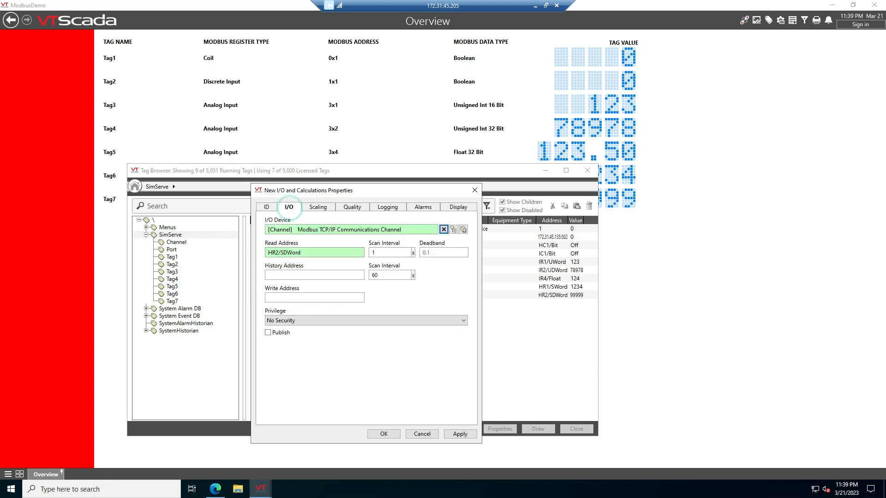
{"action": "left_click", "coordinate": [275, 253]}
{"action": "type", "text": "4"}
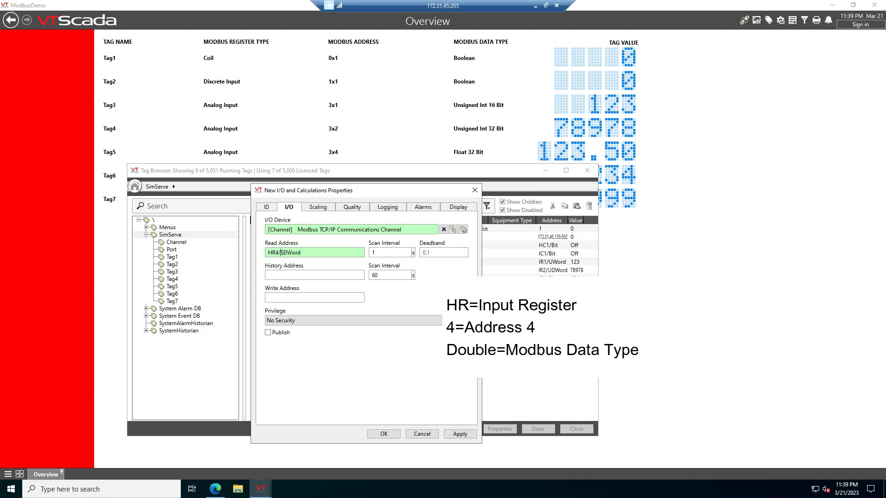
{"action": "key", "text": "shift+End"}
{"action": "type", "text": "Double"}
{"action": "left_click", "coordinate": [384, 433]}
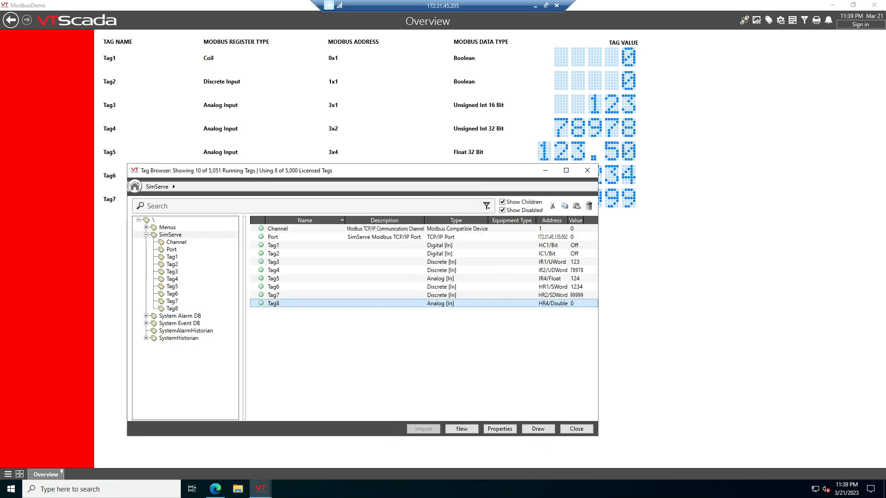
{"action": "left_click", "coordinate": [577, 429]}
In the Overview page editor, link the Tag8 row's LCD 5x7 Matrix widget to SimServe\Tag8 and return to the running page.
{"action": "left_click", "coordinate": [756, 20]}
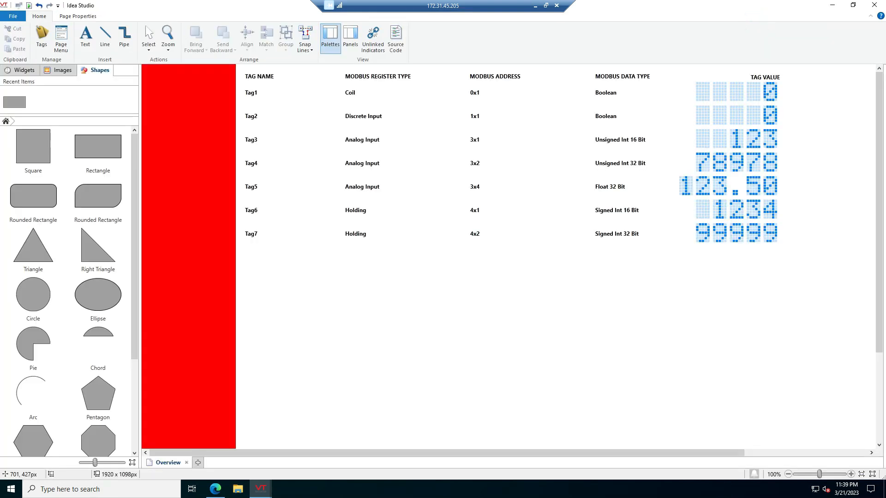
{"action": "right_click", "coordinate": [714, 256]}
{"action": "left_click", "coordinate": [738, 378]}
{"action": "left_click", "coordinate": [363, 85]}
{"action": "left_click", "coordinate": [301, 304]}
{"action": "left_click", "coordinate": [538, 429]}
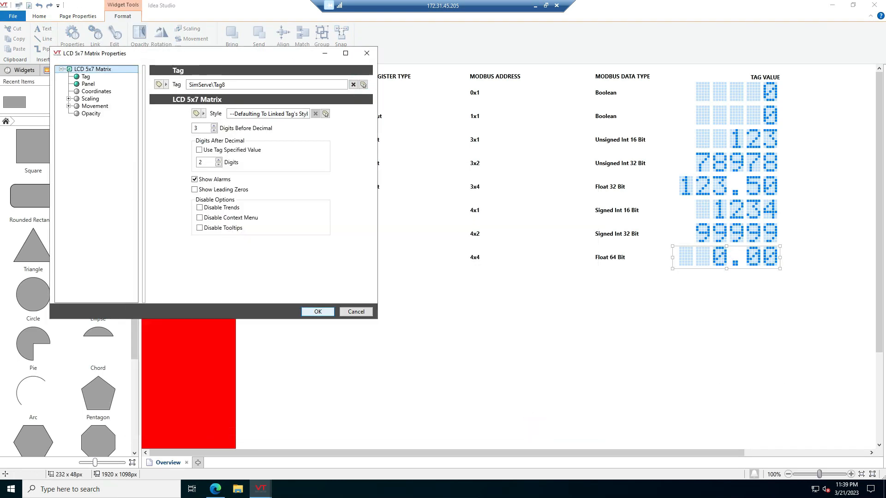
{"action": "left_click", "coordinate": [317, 312]}
{"action": "left_click", "coordinate": [874, 5]}
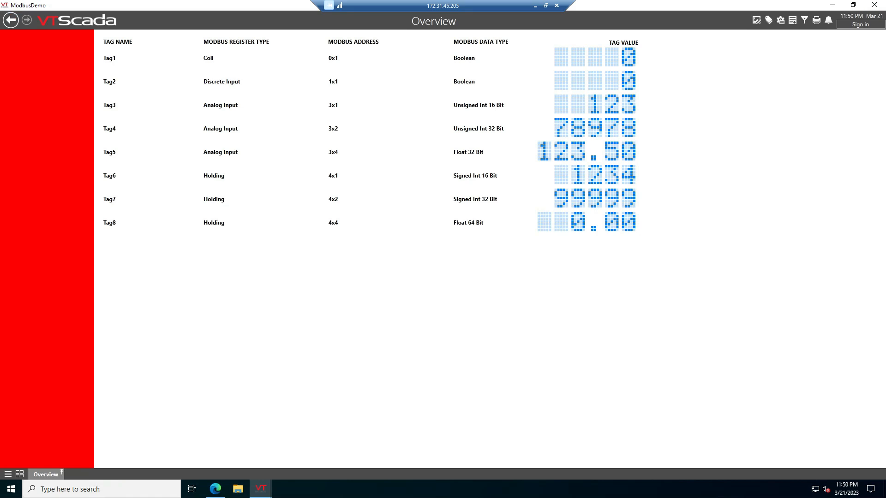
Switch to SimServe and add a Device01 tag named Tag8 with data type FloatDouble, starting at address 400004.
{"action": "left_click", "coordinate": [215, 488]}
{"action": "left_click", "coordinate": [213, 276]}
{"action": "type", "text": "Tag8"}
{"action": "left_click", "coordinate": [333, 276]}
{"action": "scroll", "coordinate": [336, 342], "scroll_direction": "down", "scroll_amount": 2}
{"action": "left_click", "coordinate": [341, 364]}
{"action": "left_click", "coordinate": [415, 275]}
{"action": "left_click", "coordinate": [417, 336]}
{"action": "double_click", "coordinate": [455, 276]}
{"action": "type", "text": "4"}
{"action": "left_click", "coordinate": [837, 276]}
Set Tag8's value to 123.12 in SimServe and switch back to the VTScada Overview page to check it.
{"action": "double_click", "coordinate": [772, 277]}
{"action": "type", "text": "123.12"}
{"action": "left_click", "coordinate": [777, 309]}
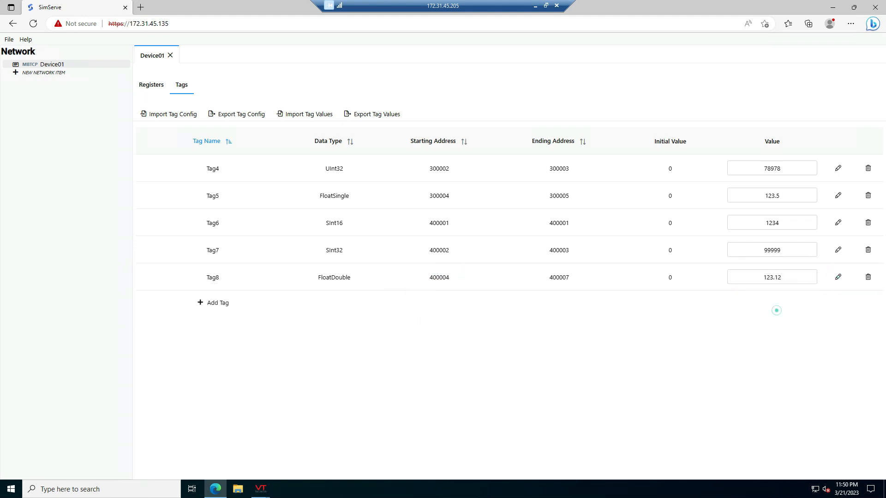
{"action": "left_click", "coordinate": [264, 488]}
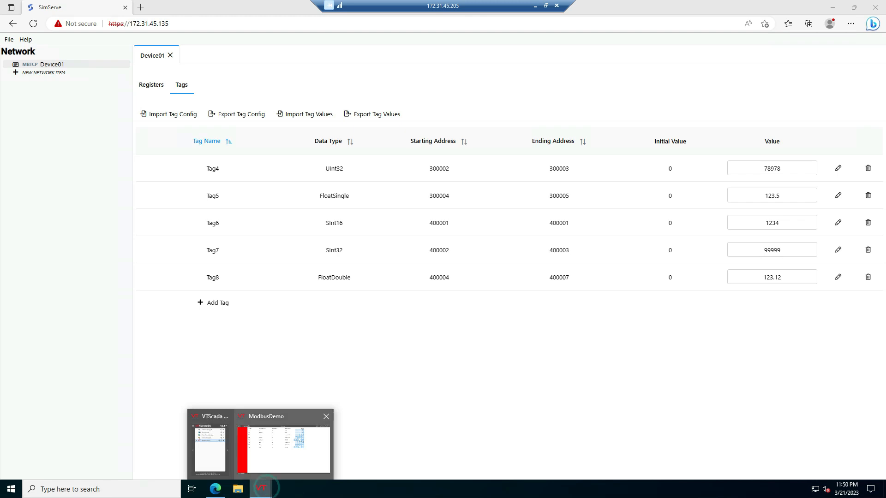
{"action": "left_click", "coordinate": [283, 462]}
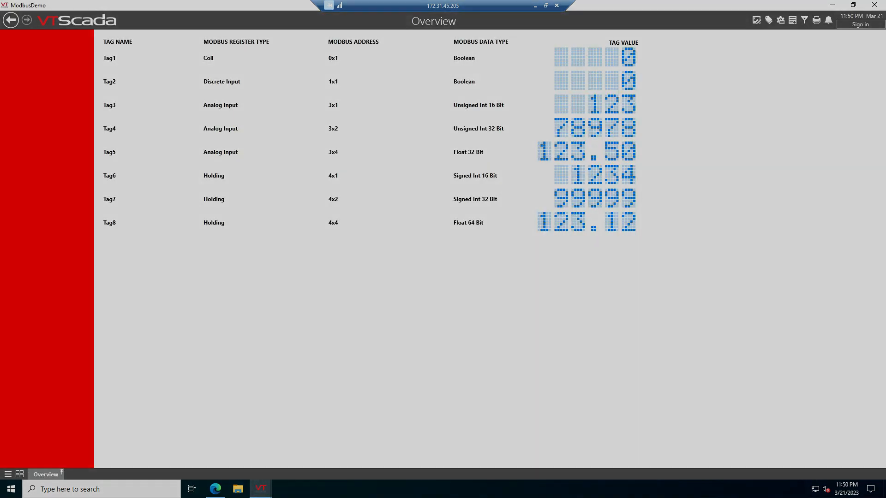